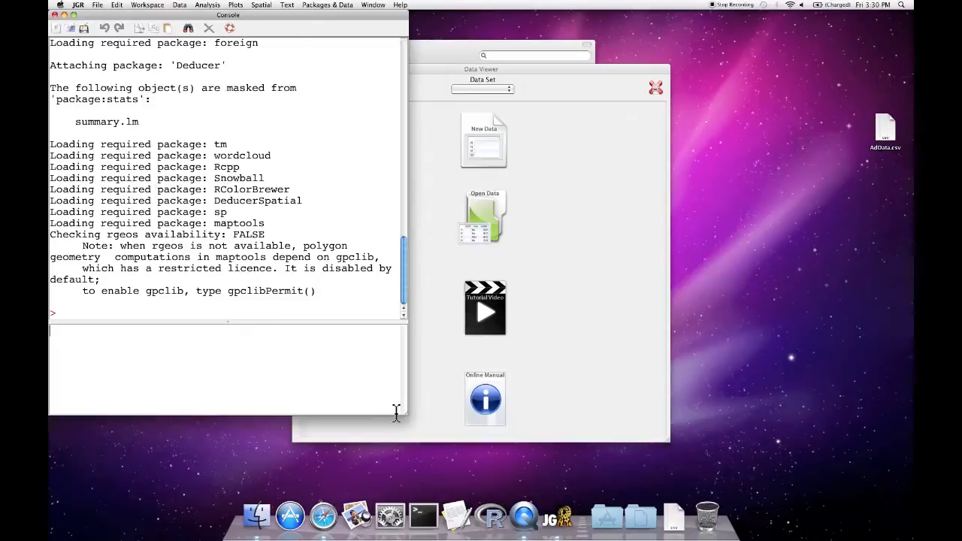
# Arrange the Console and Data Viewer windows side by side, enlarging both
pyautogui.moveTo(404, 418); pyautogui.dragTo(439, 500)
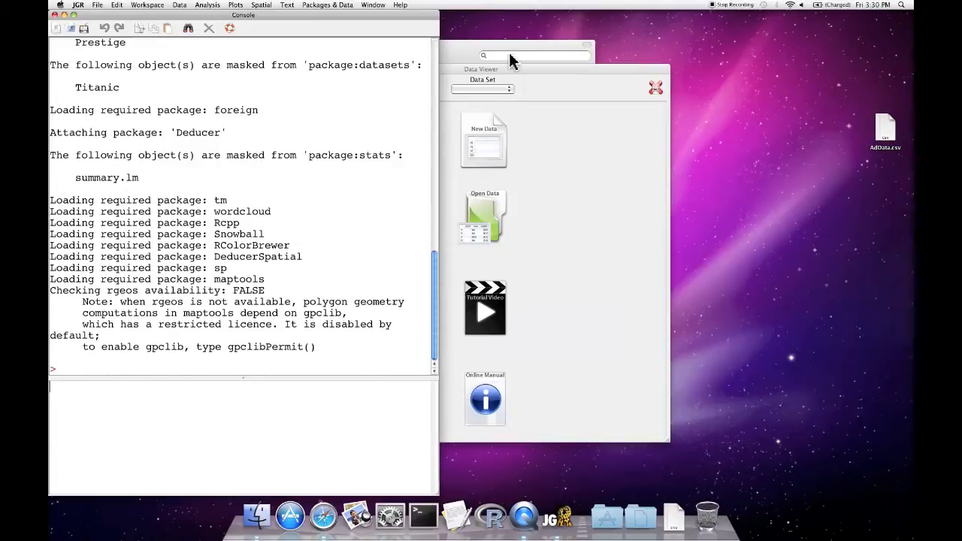
pyautogui.moveTo(507, 70); pyautogui.dragTo(684, 6)
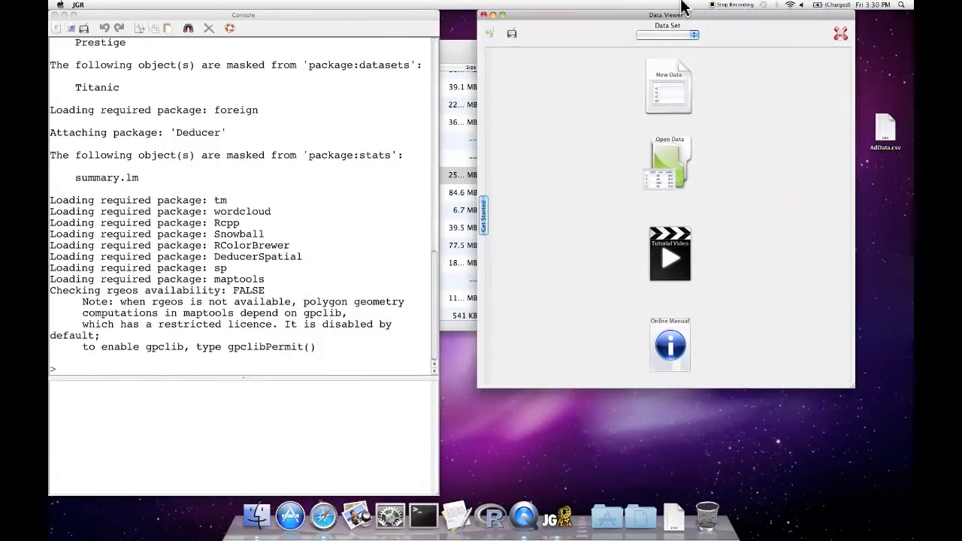
pyautogui.moveTo(847, 394); pyautogui.dragTo(913, 496)
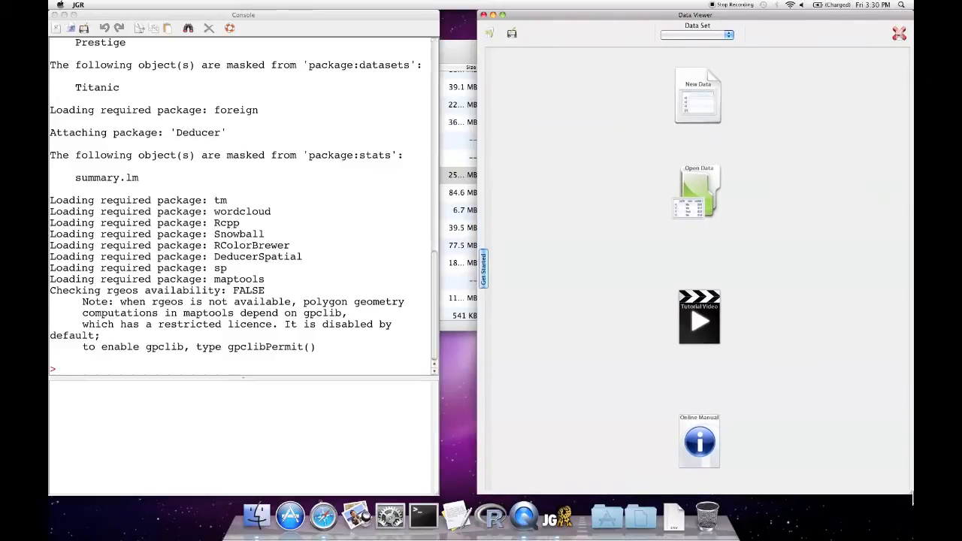
pyautogui.moveTo(644, 26)
pyautogui.mouseDown()
pyautogui.moveTo(608, 16)
pyautogui.moveTo(636, 12)
pyautogui.mouseUp()
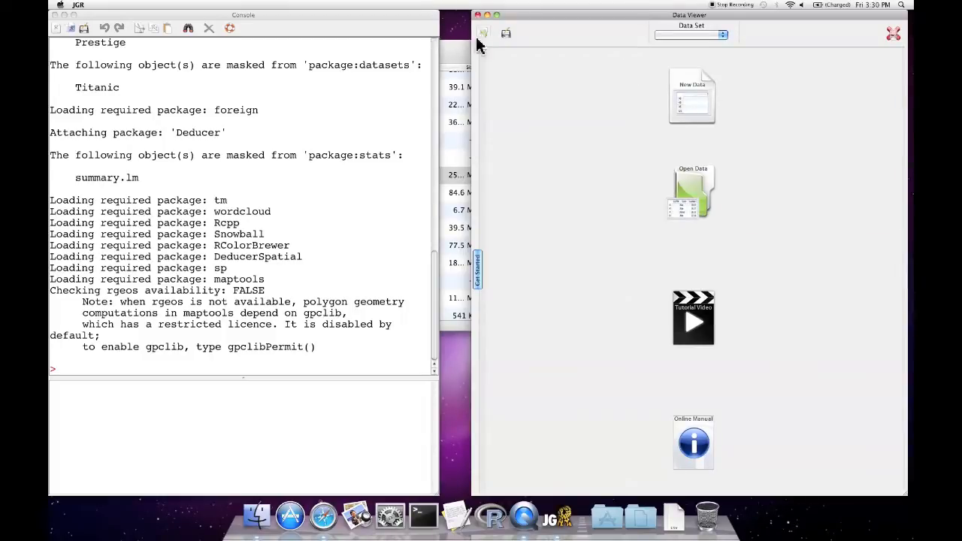
# Open SurveyResponses.csv from the Downloads folder and load it comma-separated with double quotes and a header row
pyautogui.click(689, 186)
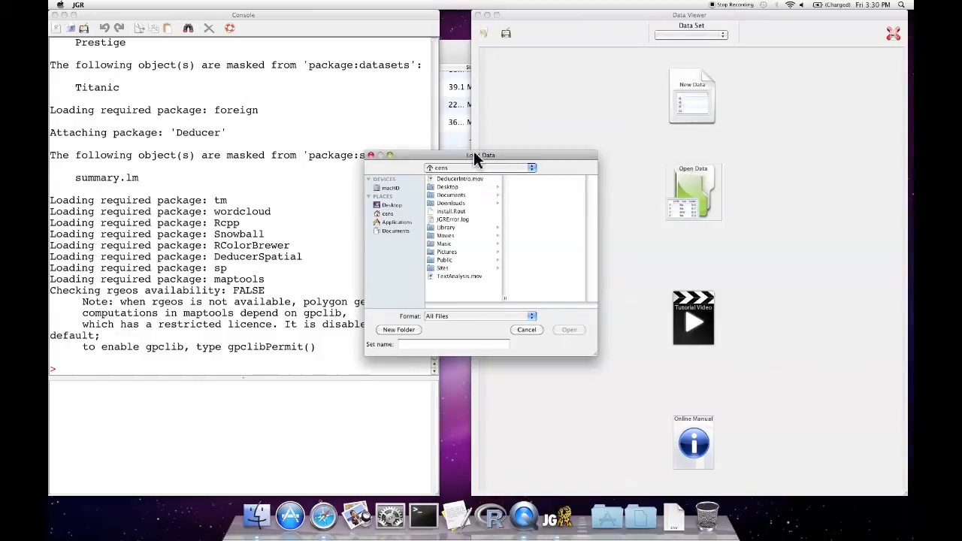
pyautogui.click(455, 205)
pyautogui.click(534, 181)
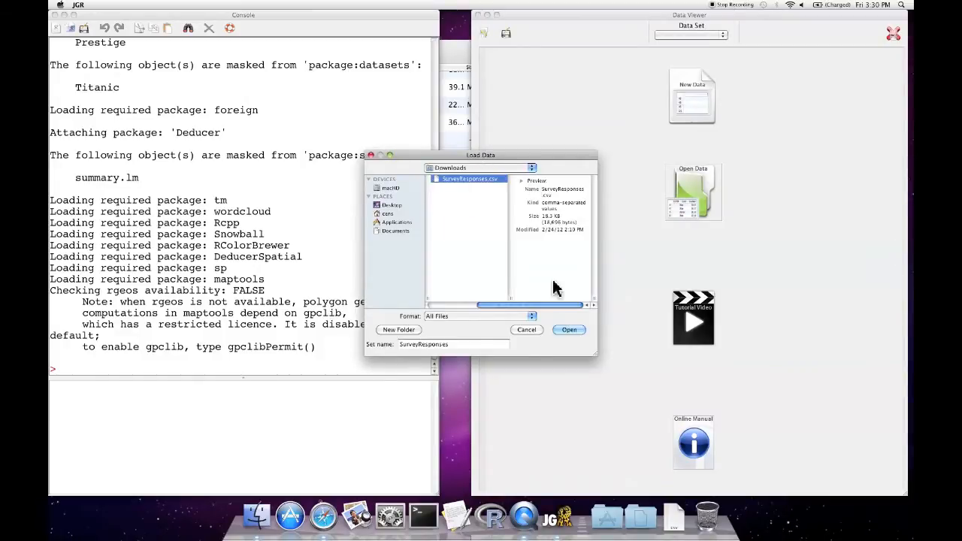
pyautogui.click(565, 330)
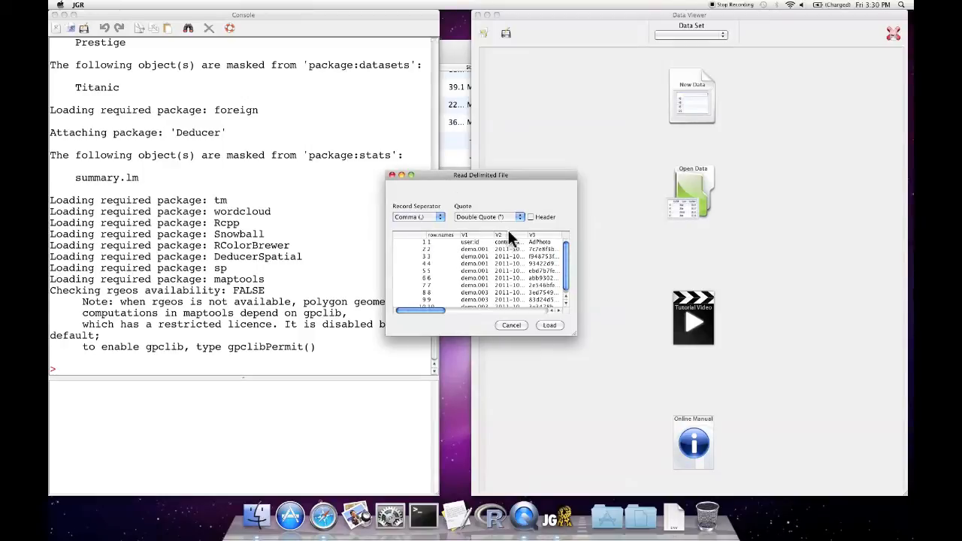
pyautogui.moveTo(429, 313)
pyautogui.mouseDown()
pyautogui.moveTo(457, 315)
pyautogui.moveTo(425, 314)
pyautogui.mouseUp()
pyautogui.click(531, 217)
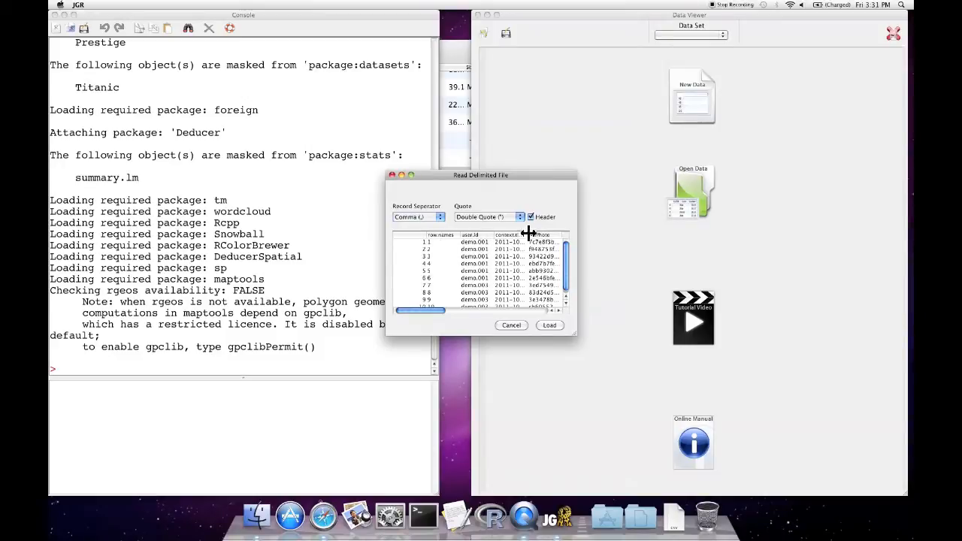
pyautogui.click(550, 325)
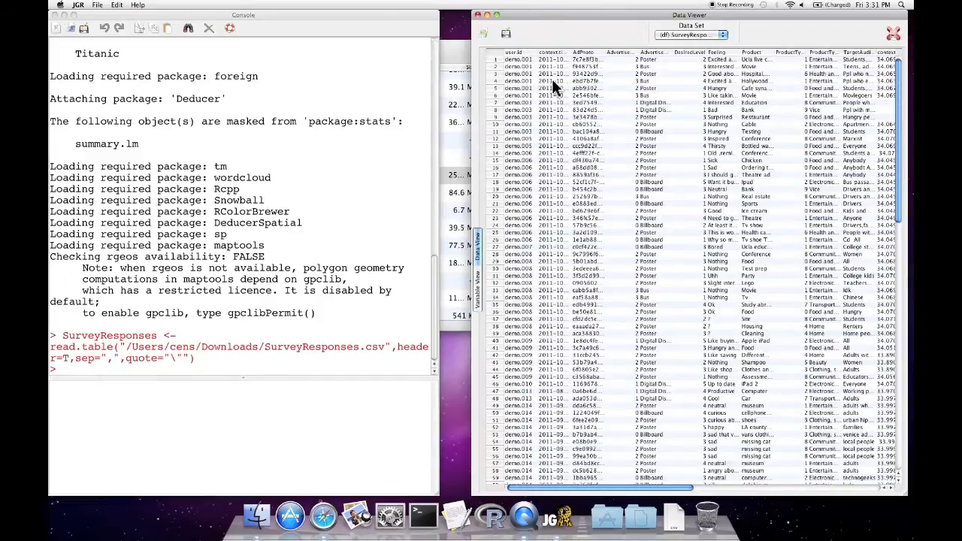
# Enlarge the Data Viewer and examine the loaded SurveyResponses data set and the Data Set selector
pyautogui.moveTo(537, 14); pyautogui.dragTo(505, 12)
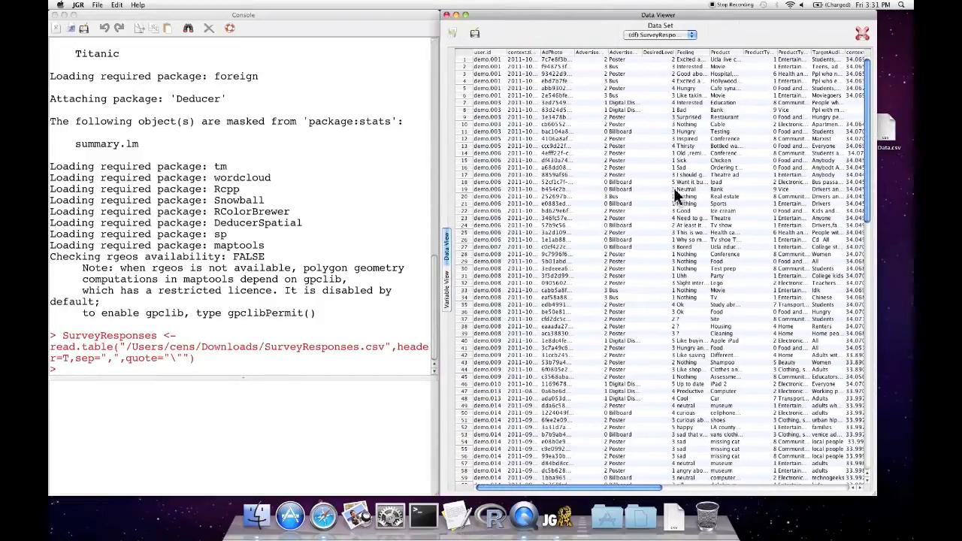
pyautogui.moveTo(876, 494); pyautogui.dragTo(909, 502)
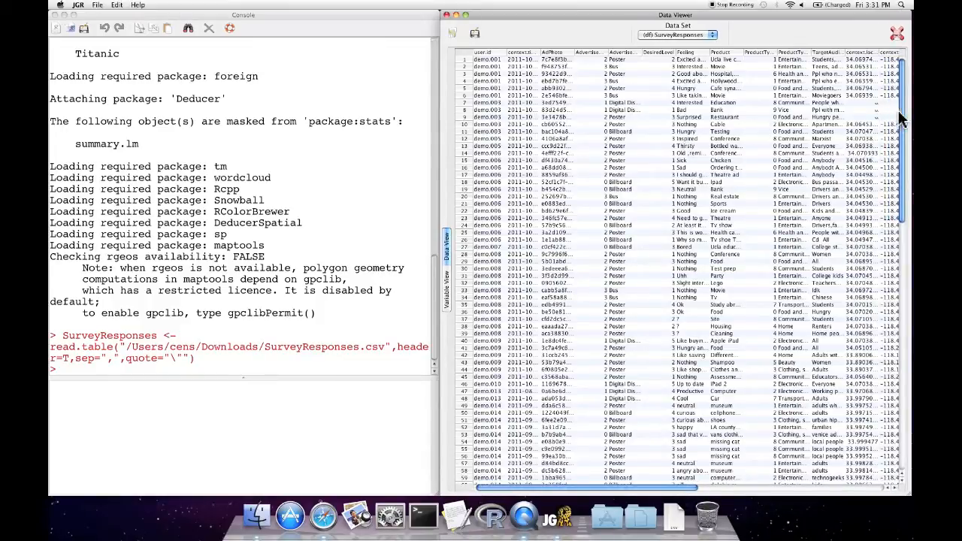
pyautogui.moveTo(902, 113); pyautogui.dragTo(902, 91)
pyautogui.click(710, 36)
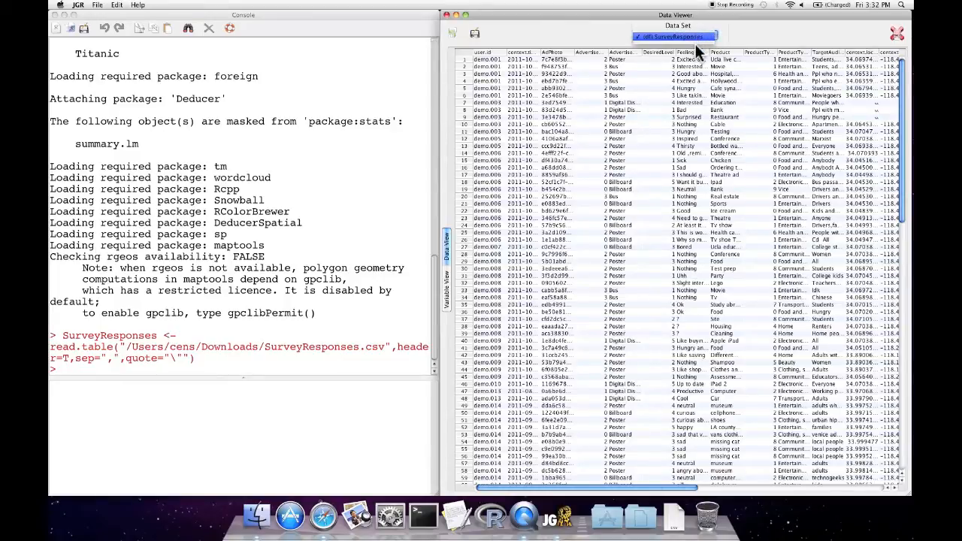
pyautogui.click(711, 38)
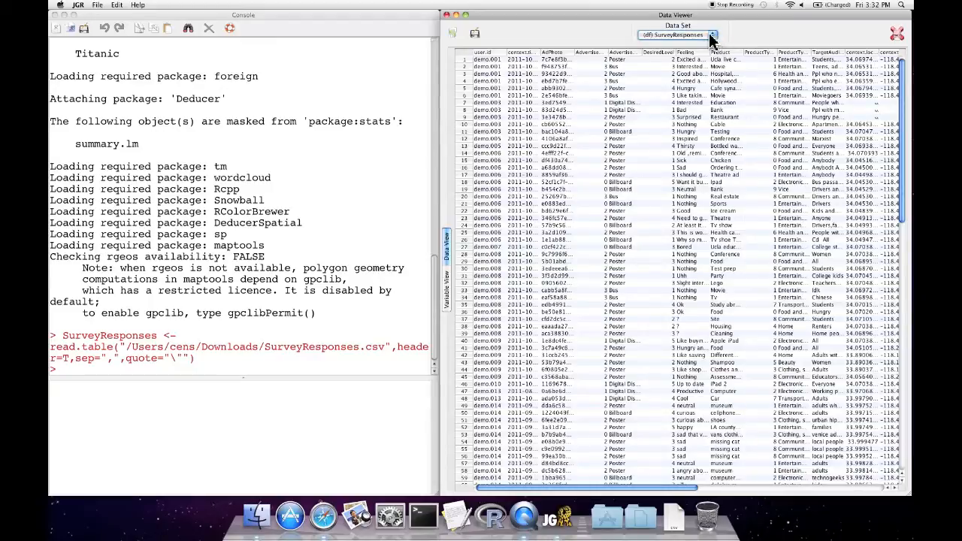
pyautogui.click(713, 37)
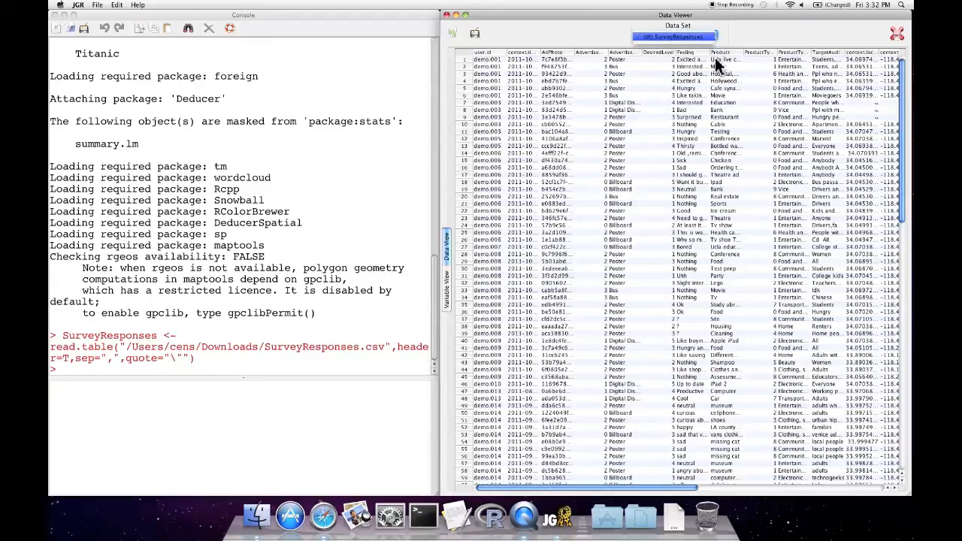
pyautogui.click(717, 38)
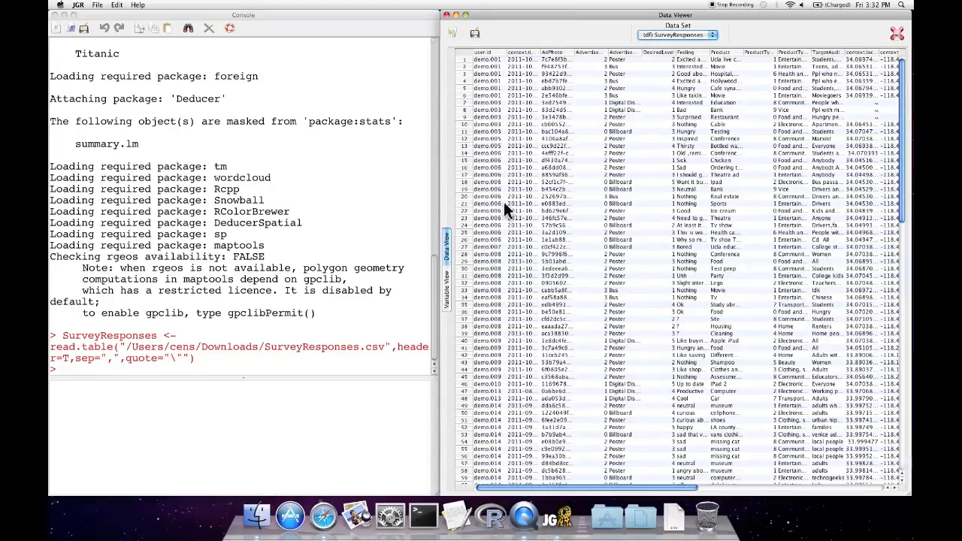
# Switch to the Variable View and change AdvertisementType.key's type to Character
pyautogui.click(444, 297)
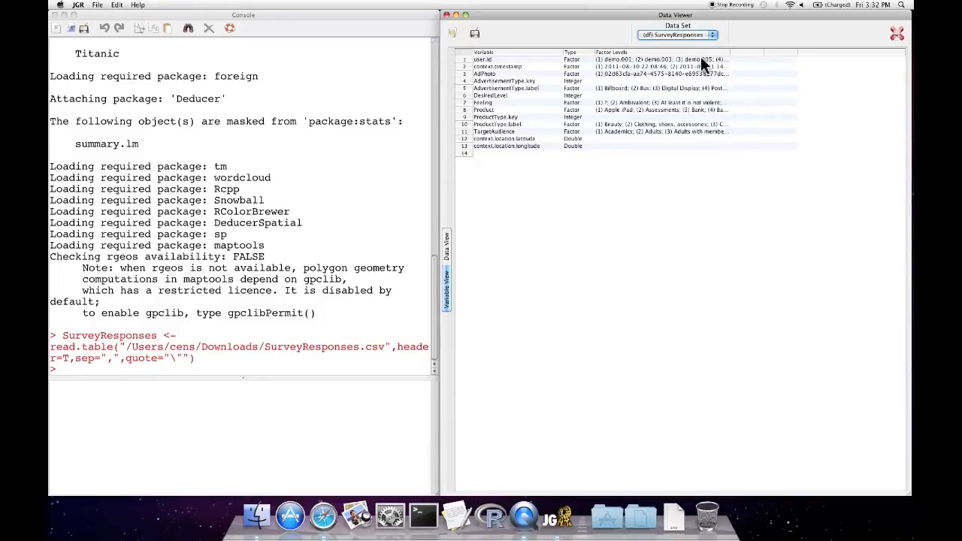
pyautogui.click(582, 81)
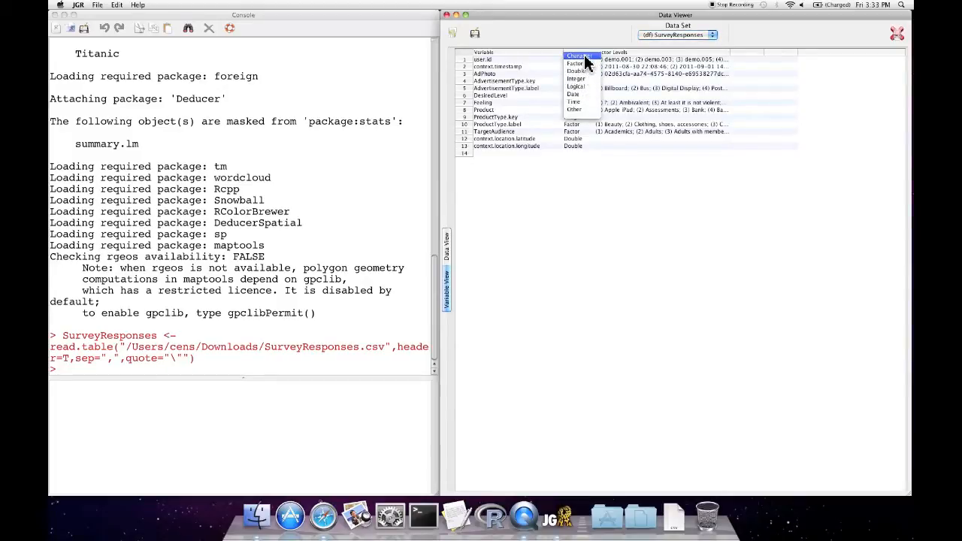
pyautogui.click(580, 57)
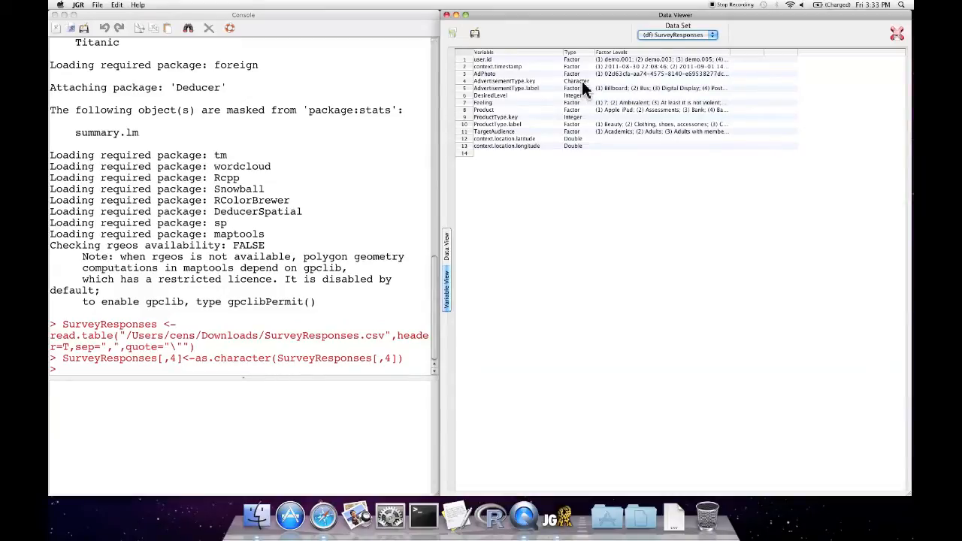
# Change AdvertisementType.key's type to Integer and return to the Data View
pyautogui.click(582, 88)
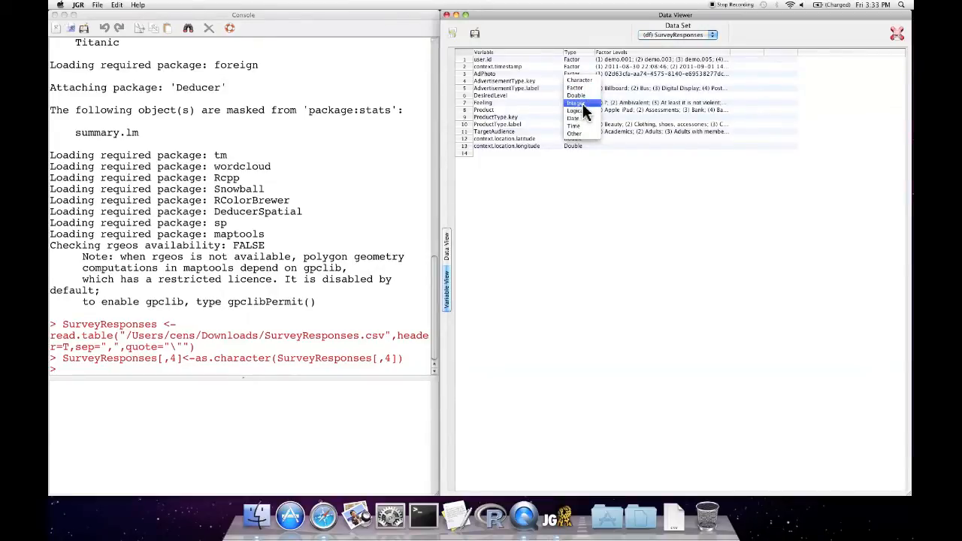
pyautogui.click(582, 103)
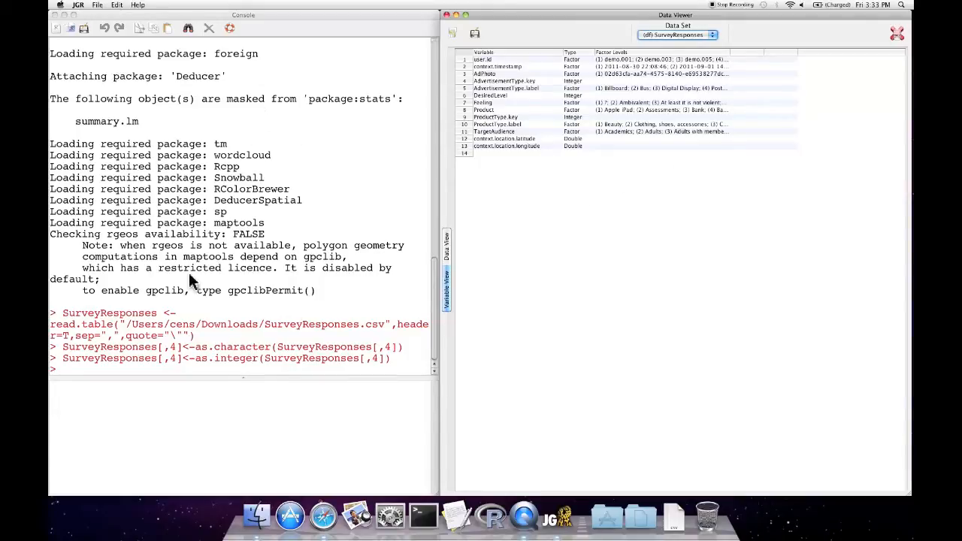
pyautogui.click(447, 242)
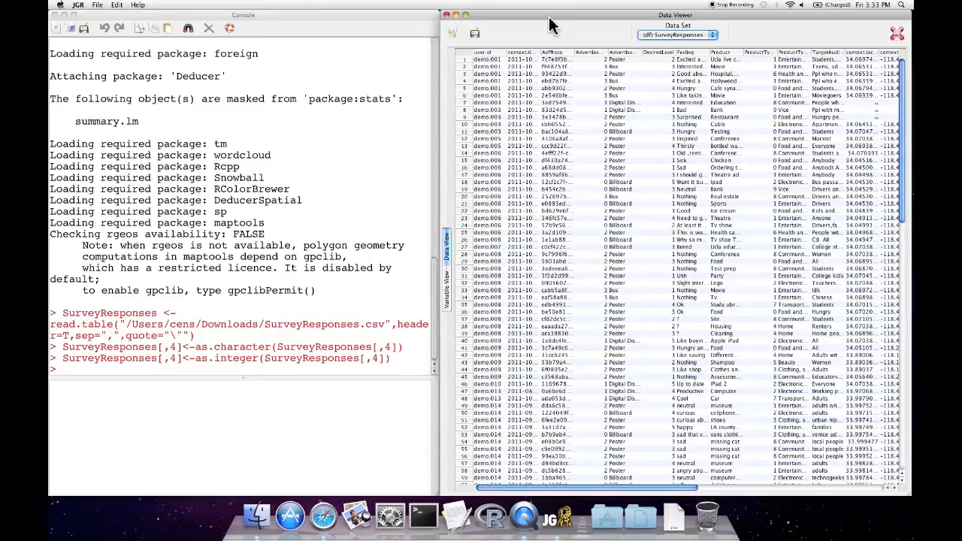
pyautogui.moveTo(562, 14); pyautogui.dragTo(562, 14)
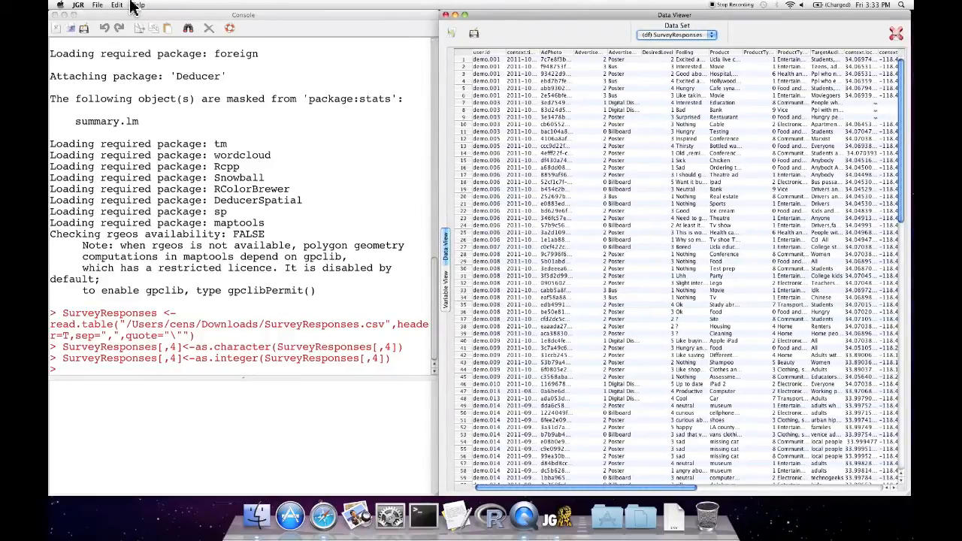
pyautogui.click(262, 146)
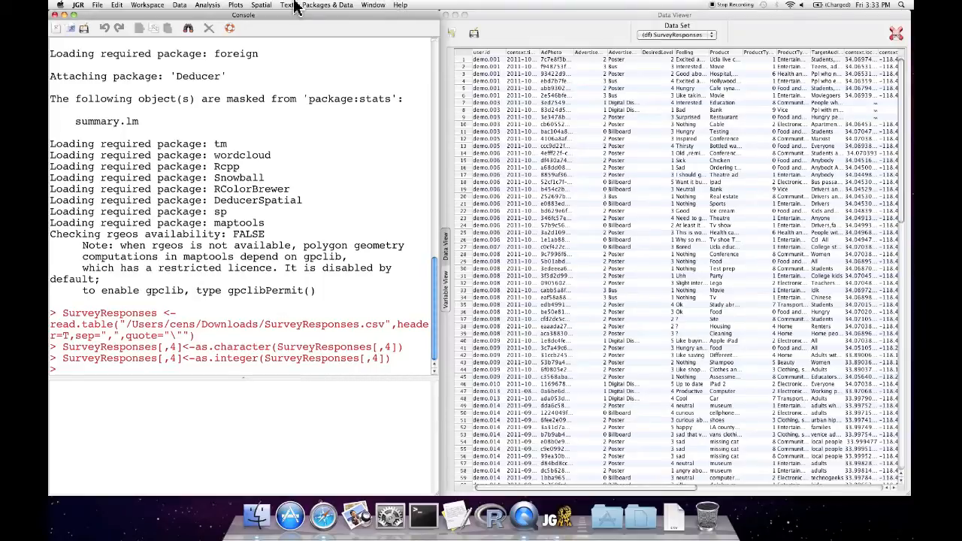
pyautogui.click(79, 6)
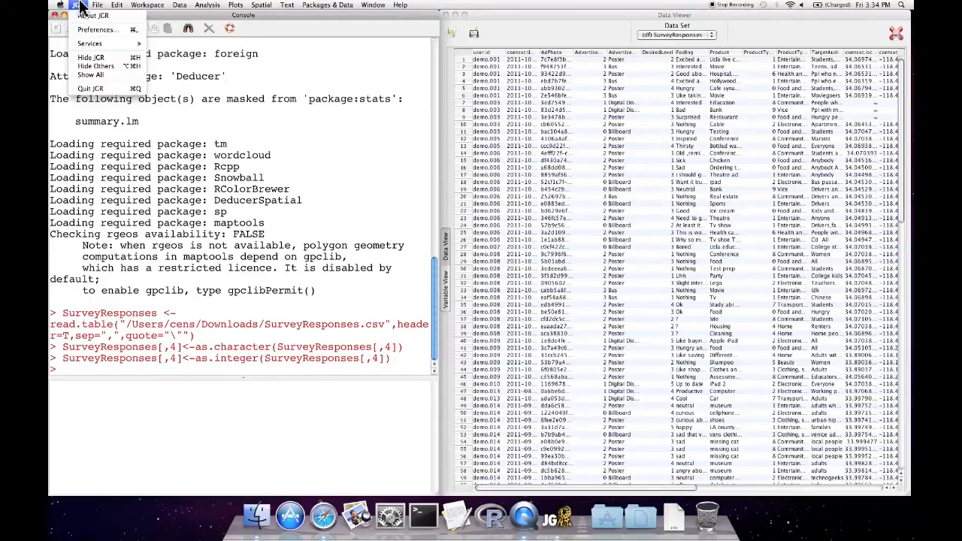
pyautogui.moveTo(97, 6)
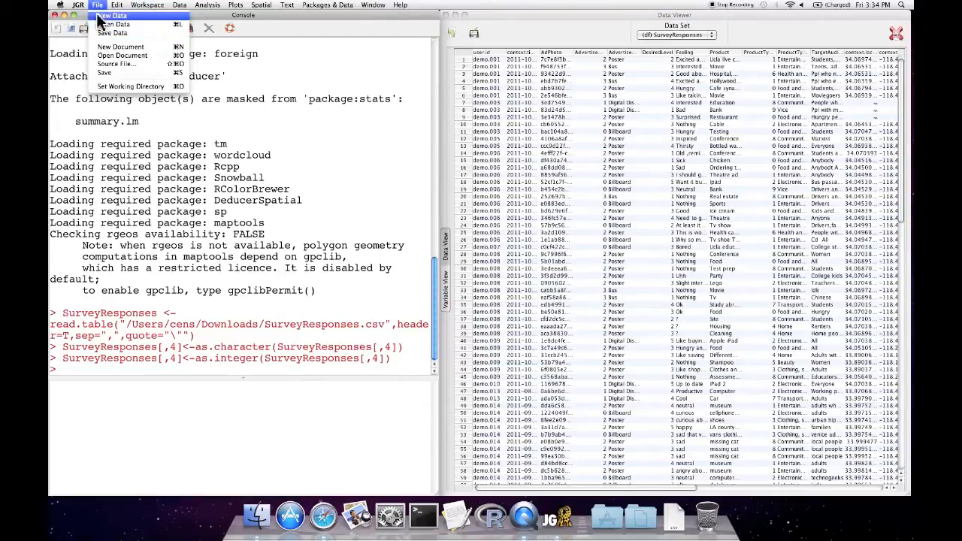
pyautogui.click(95, 6)
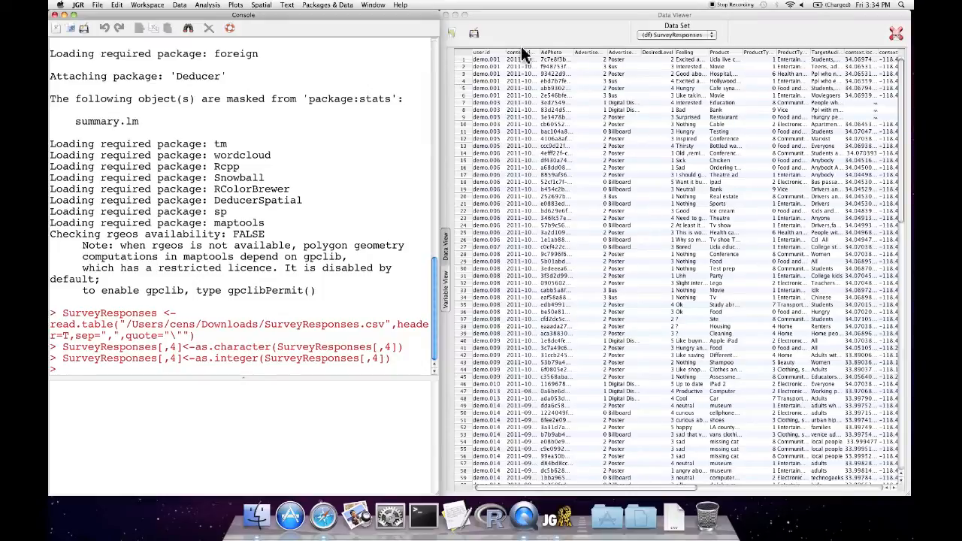
pyautogui.click(117, 6)
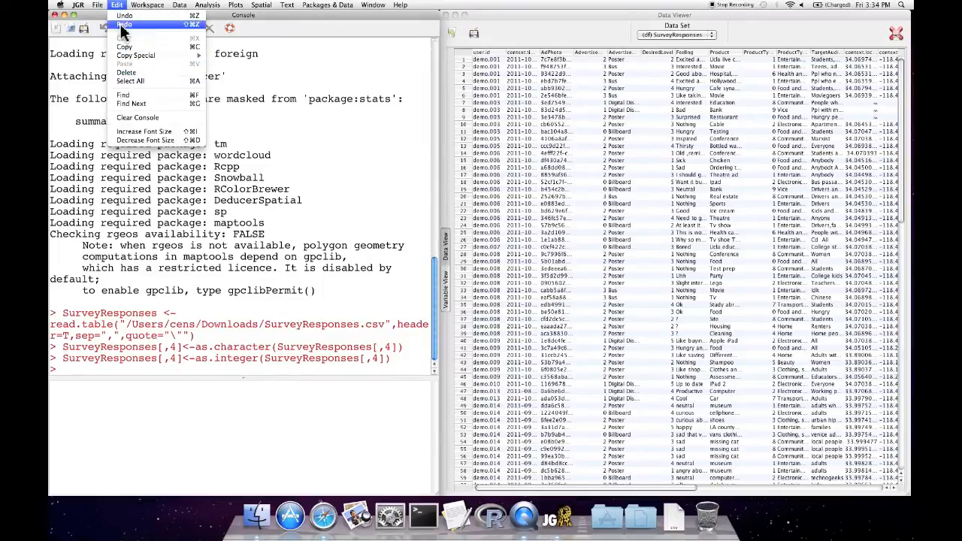
pyautogui.click(120, 5)
pyautogui.click(140, 5)
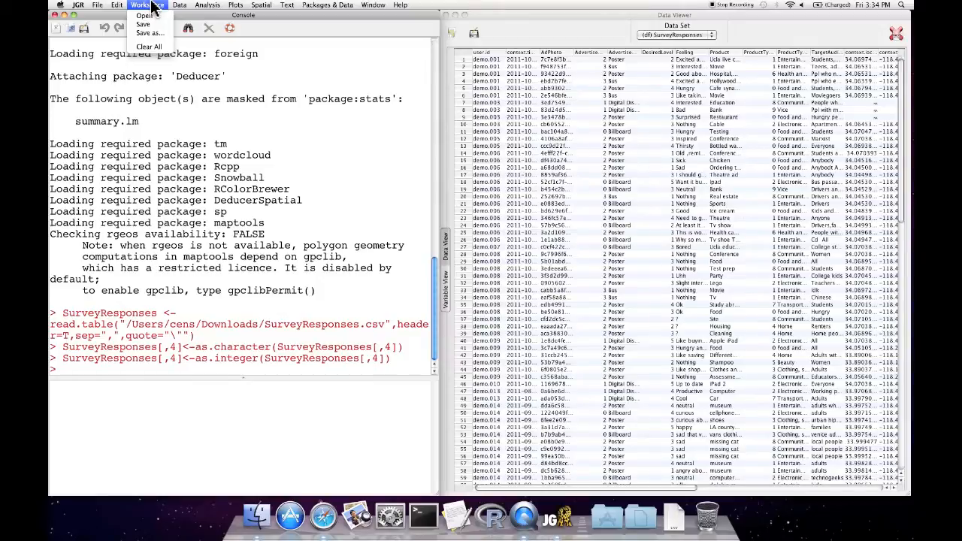
pyautogui.click(153, 6)
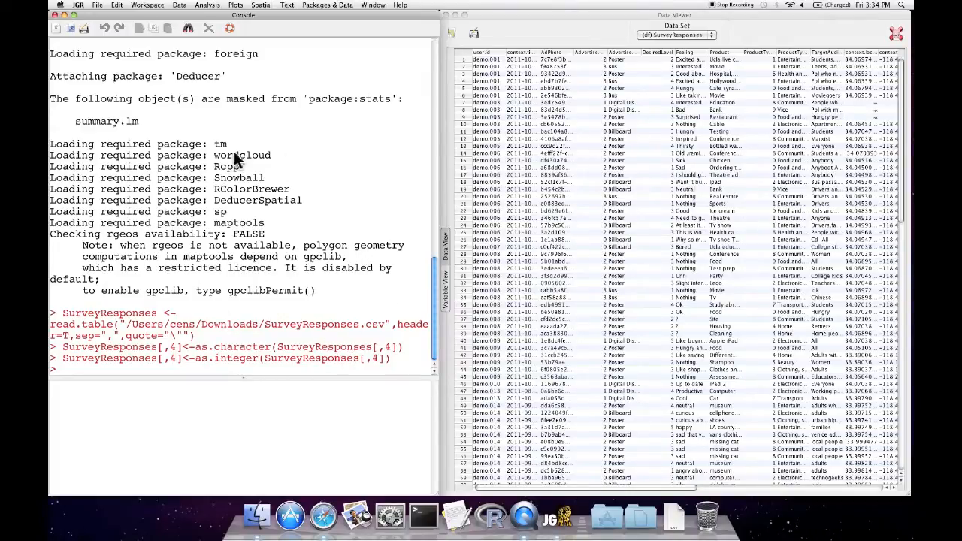
pyautogui.click(156, 6)
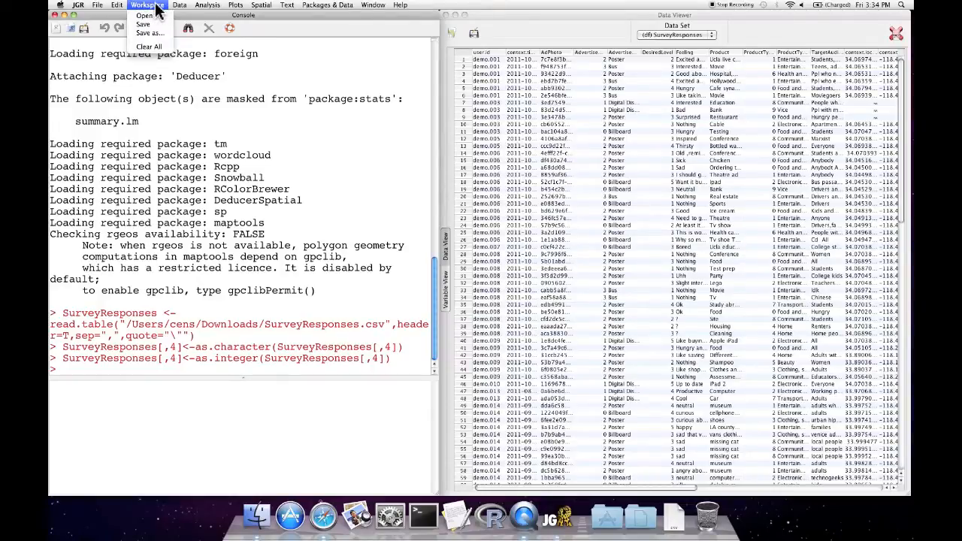
pyautogui.click(155, 6)
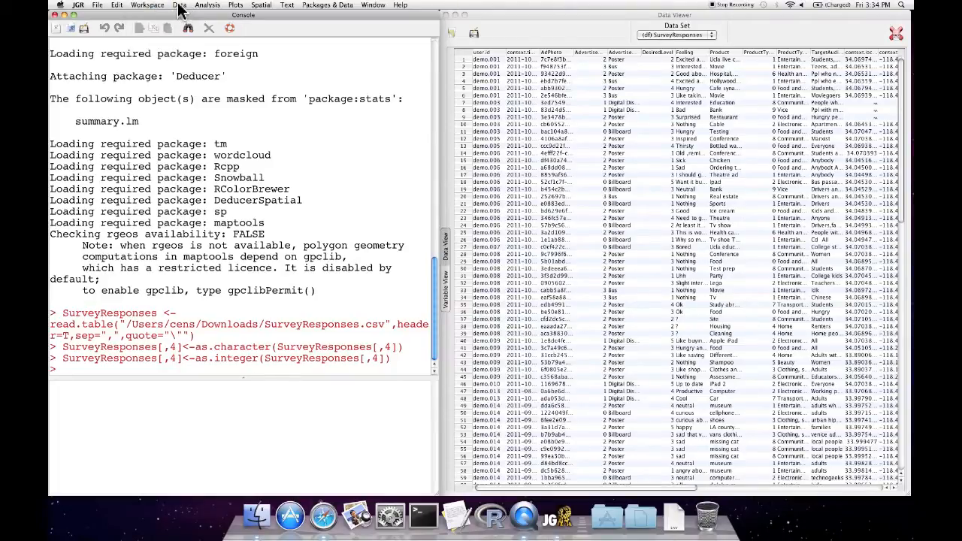
pyautogui.click(178, 7)
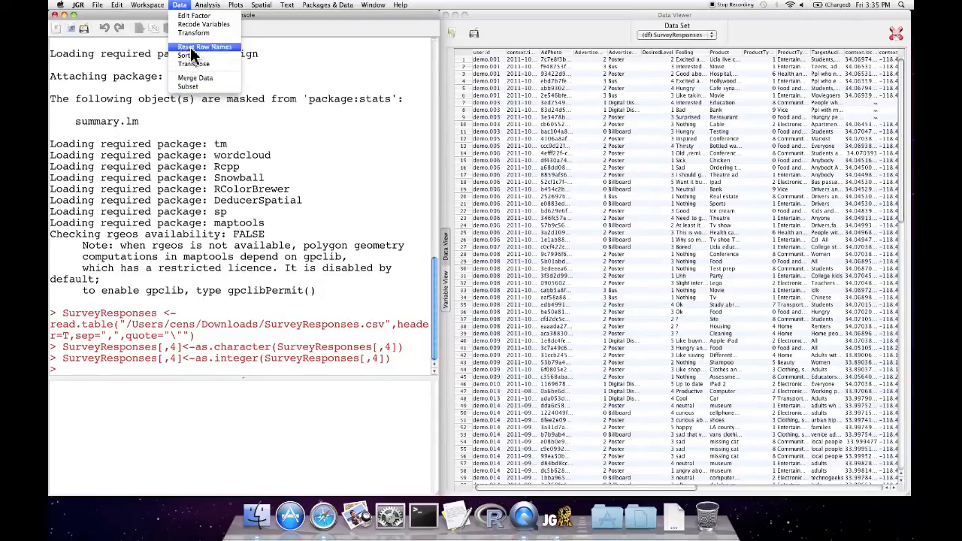
pyautogui.click(179, 7)
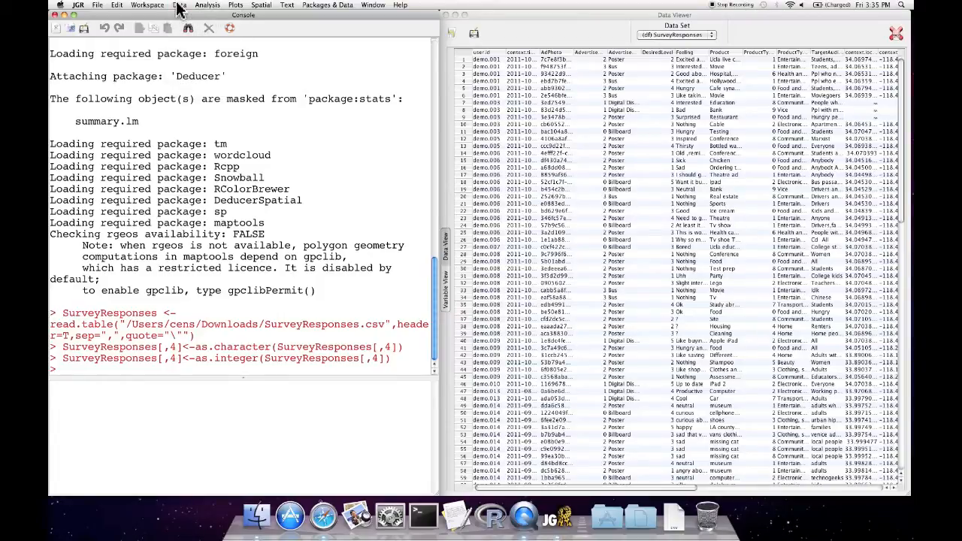
# Select the AdPhoto column in the Data View and open its column options without choosing any
pyautogui.click(576, 32)
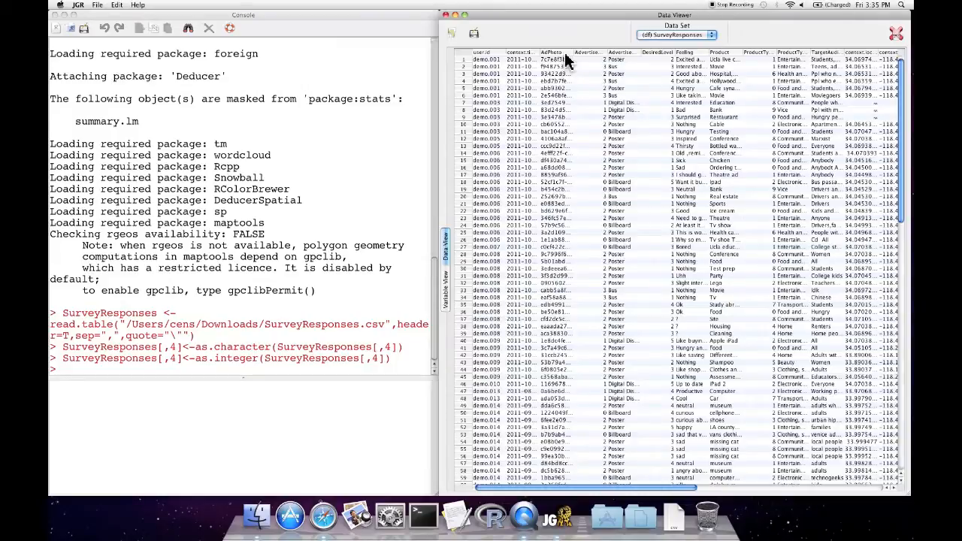
pyautogui.click(564, 52)
pyautogui.rightClick(565, 57)
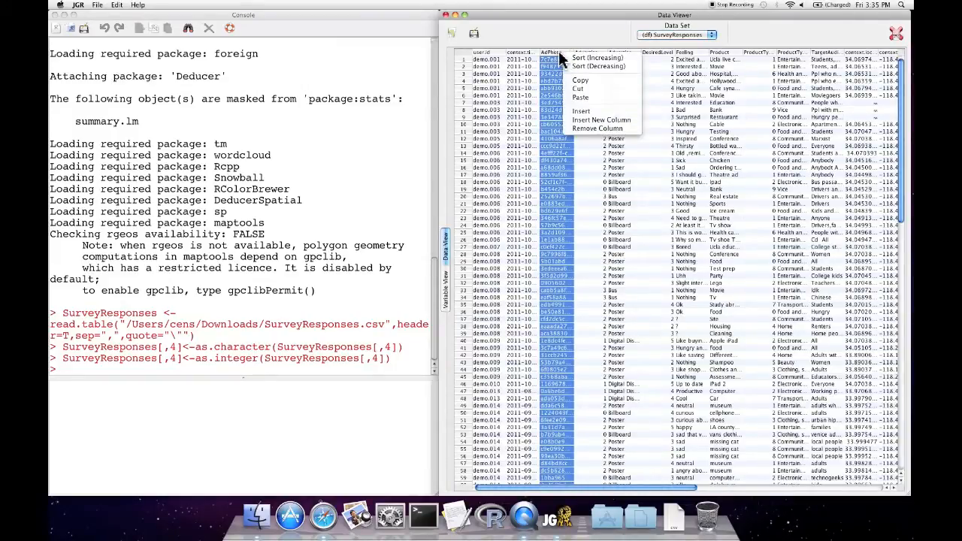
pyautogui.click(545, 39)
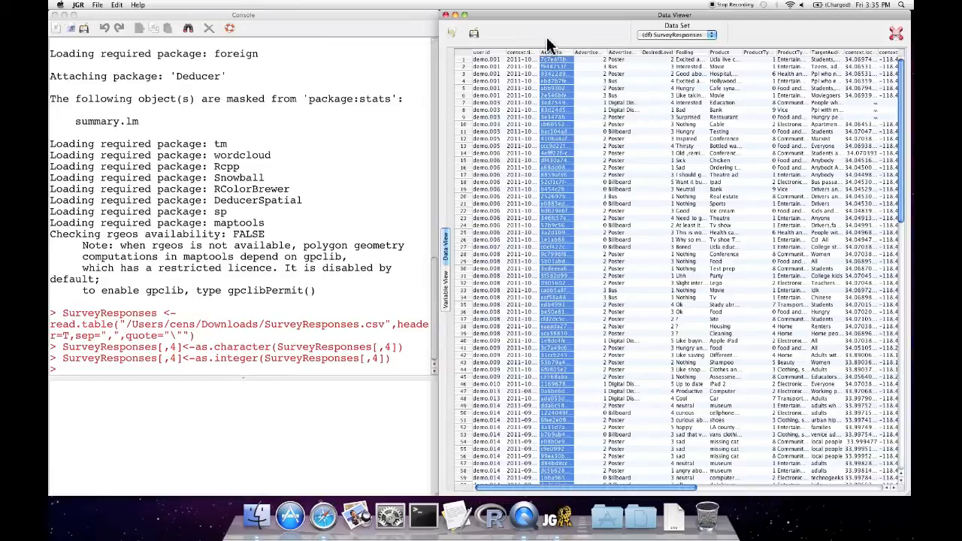
# Build a histogram of AdvertisementType.label in the Plot Builder and run it
pyautogui.click(341, 96)
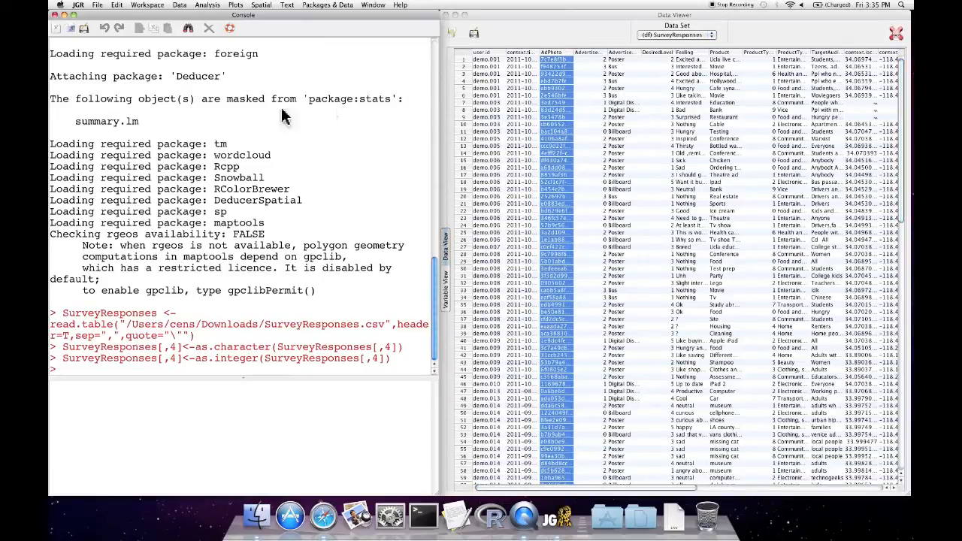
pyautogui.click(206, 5)
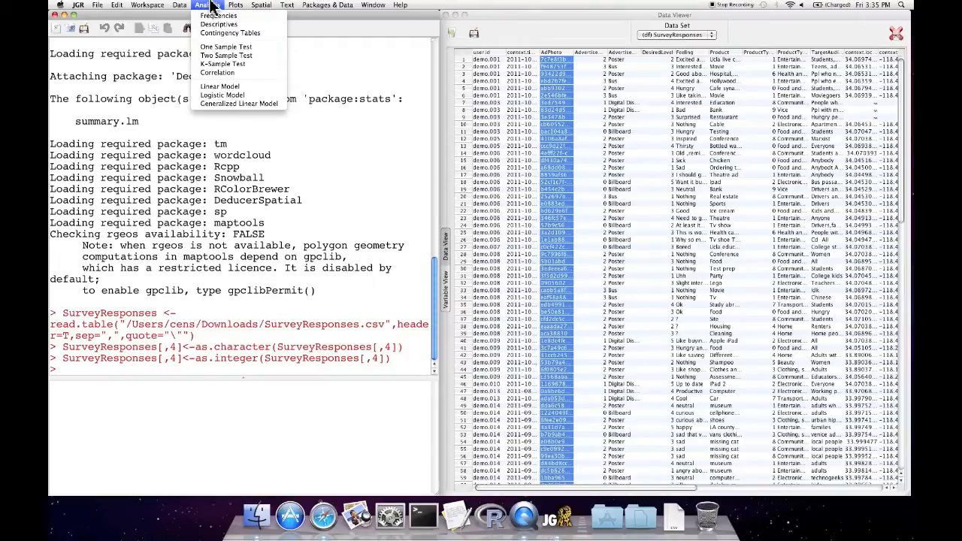
pyautogui.moveTo(232, 6)
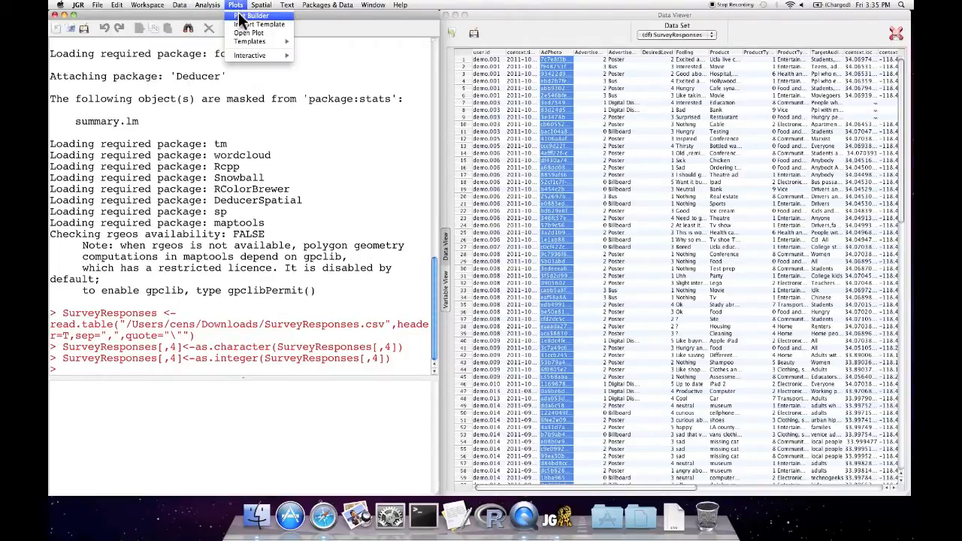
pyautogui.click(237, 6)
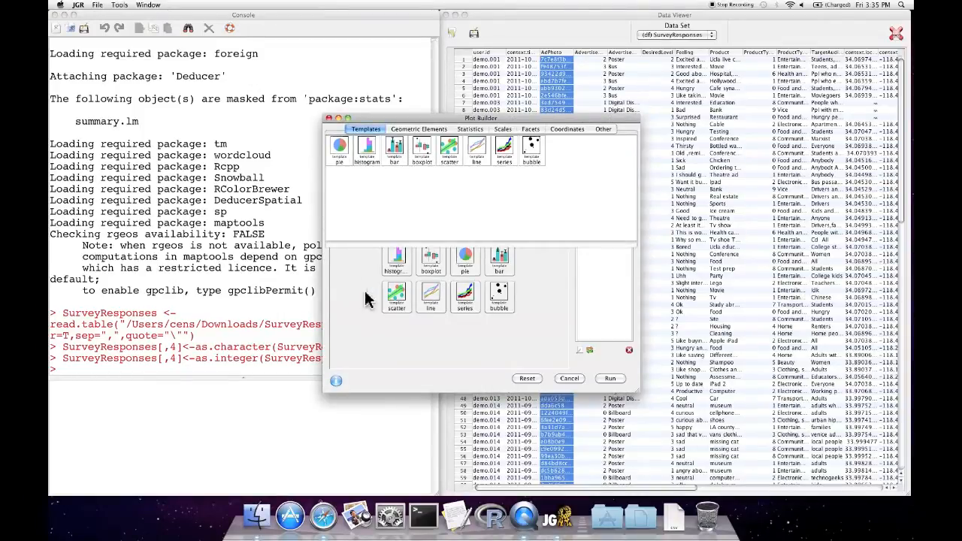
pyautogui.click(404, 260)
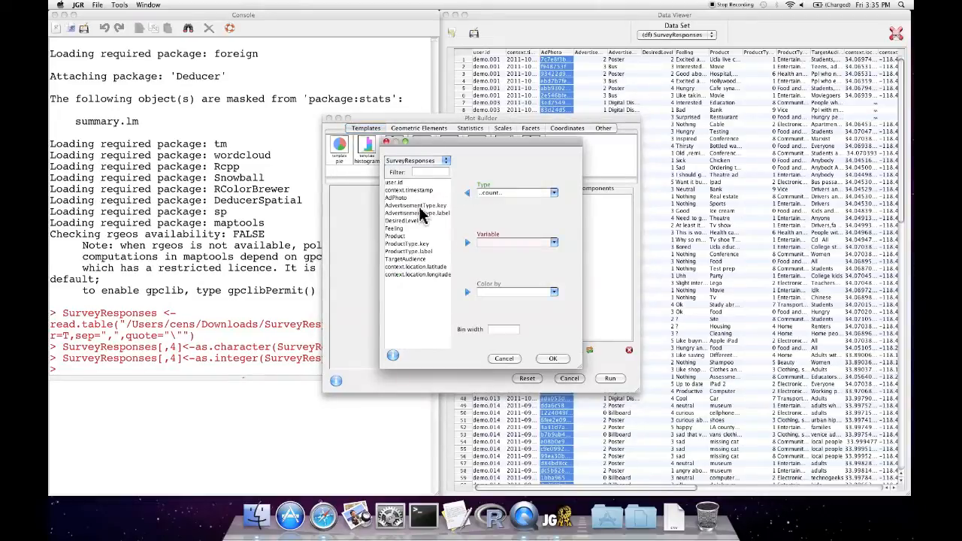
pyautogui.click(430, 215)
pyautogui.click(466, 242)
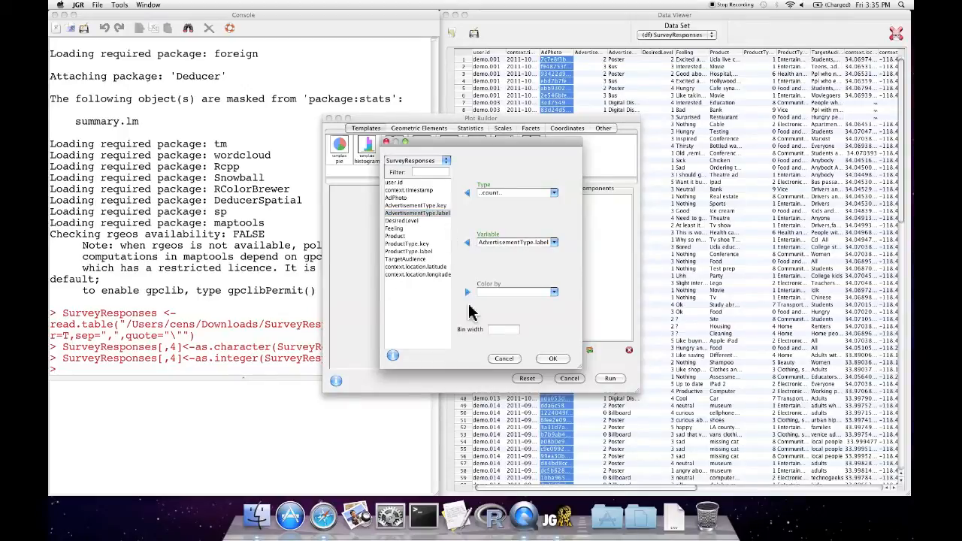
pyautogui.click(553, 359)
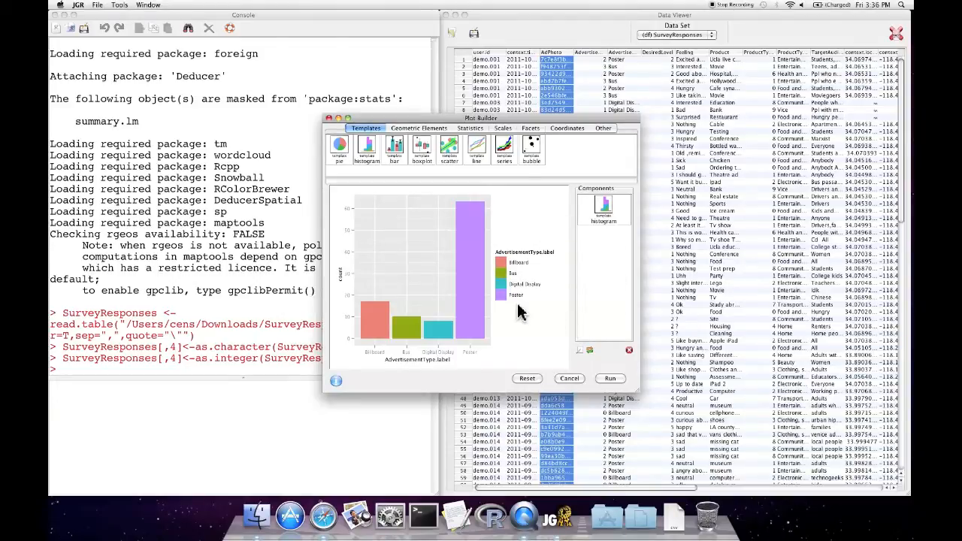
pyautogui.click(611, 379)
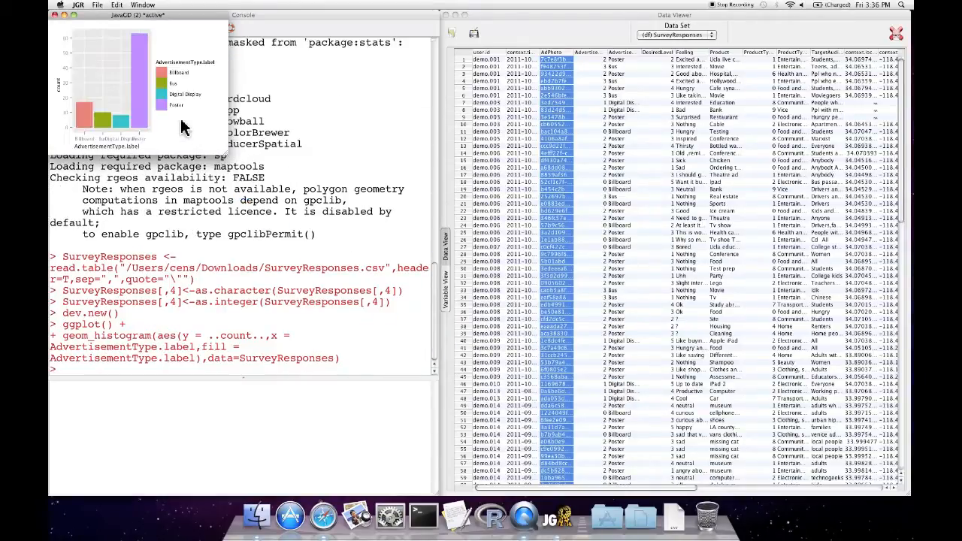
# Enlarge the histogram plot window to inspect it and its save options, and close it
pyautogui.moveTo(228, 151); pyautogui.dragTo(292, 188)
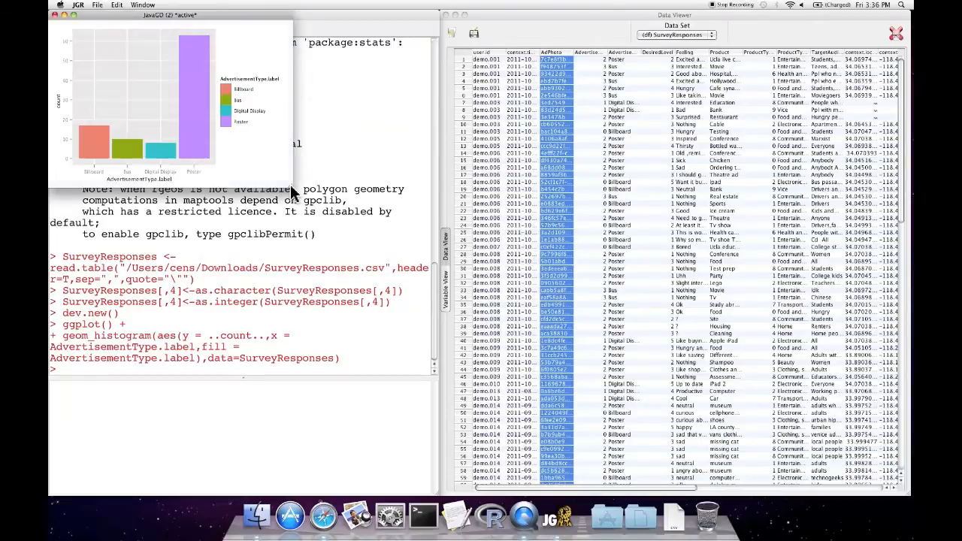
pyautogui.click(102, 6)
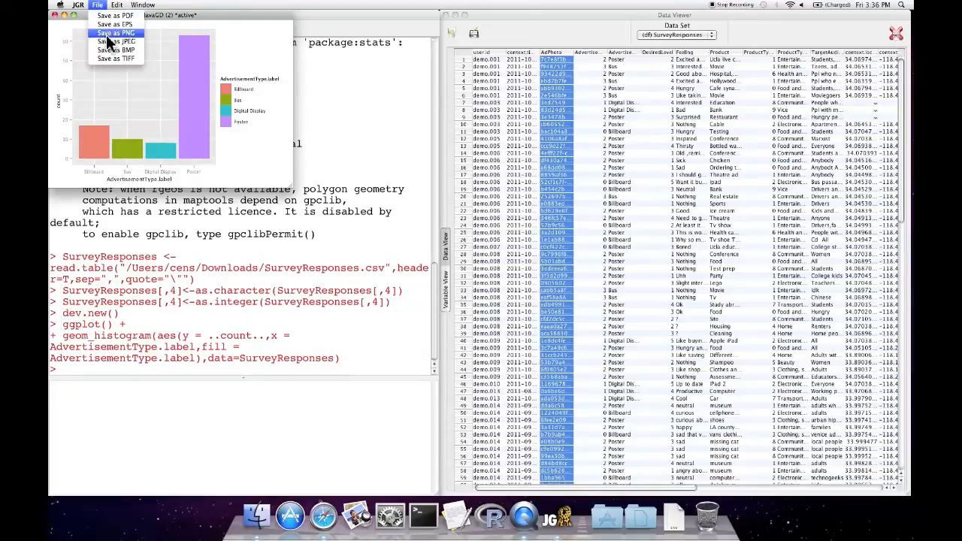
pyautogui.click(98, 4)
pyautogui.moveTo(94, 13); pyautogui.dragTo(124, 17)
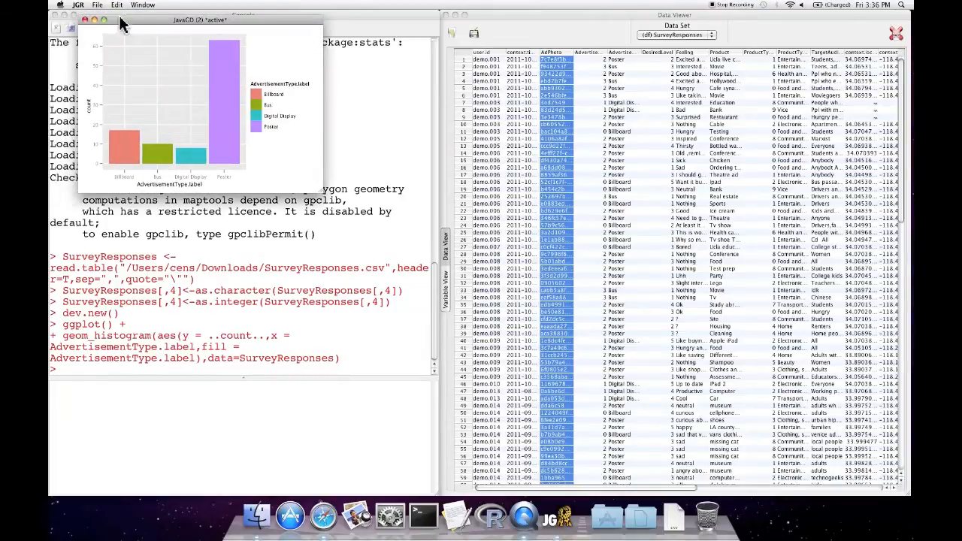
pyautogui.click(85, 20)
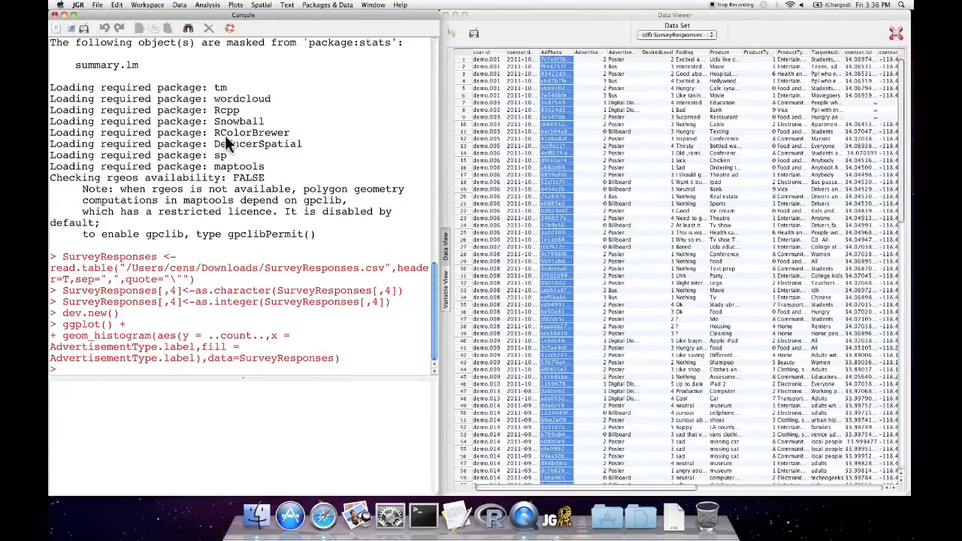
# Convert SurveyResponses to spatial points using context.location.latitude and context.location.longitude as coordinates
pyautogui.click(236, 6)
pyautogui.moveTo(261, 5)
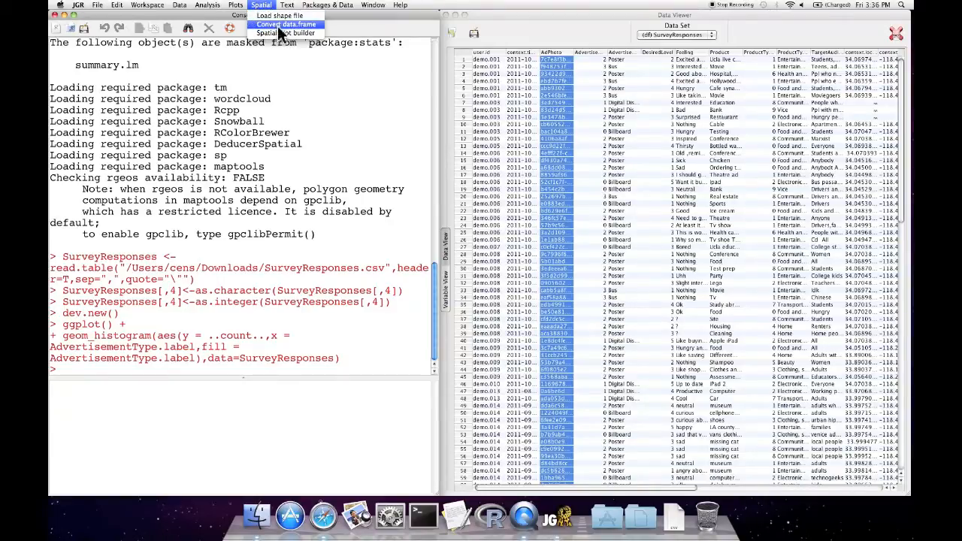
pyautogui.click(311, 25)
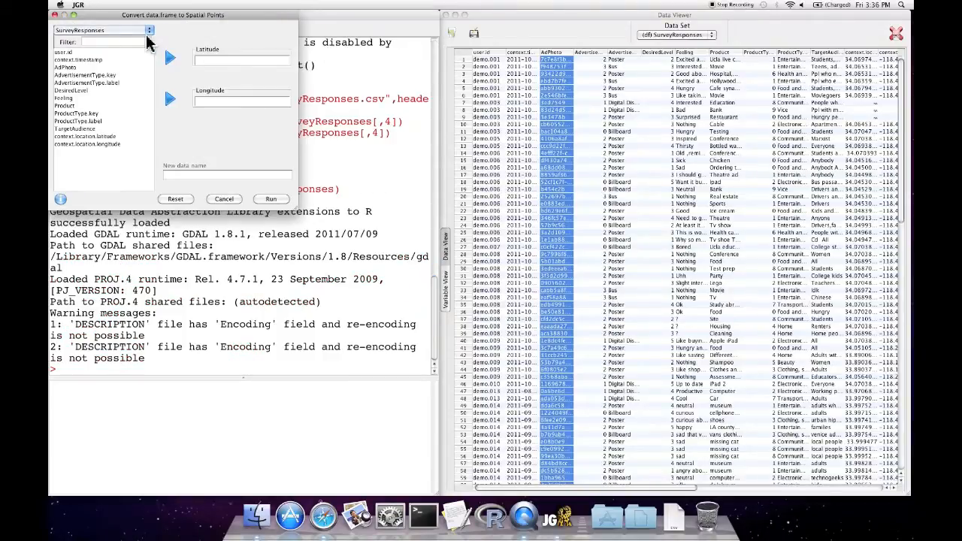
pyautogui.click(142, 32)
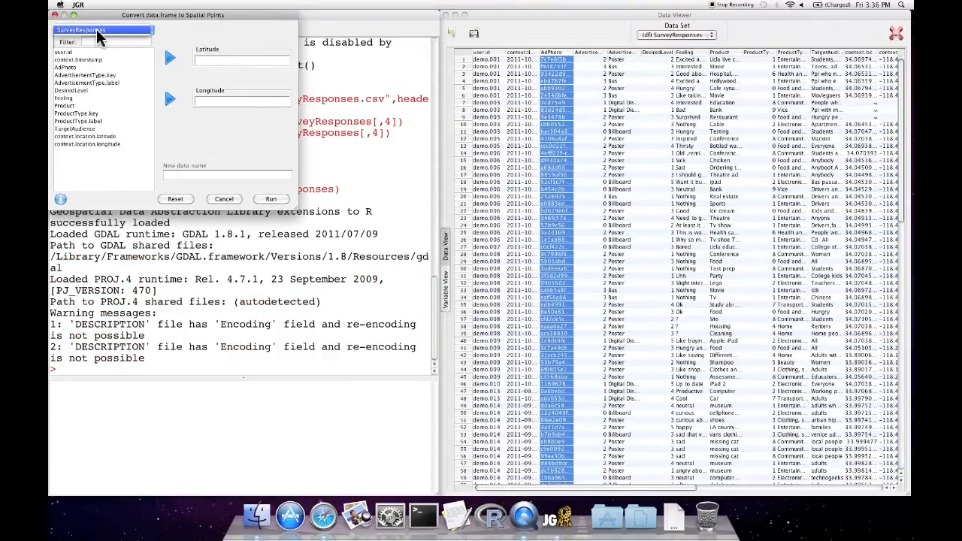
pyautogui.click(144, 30)
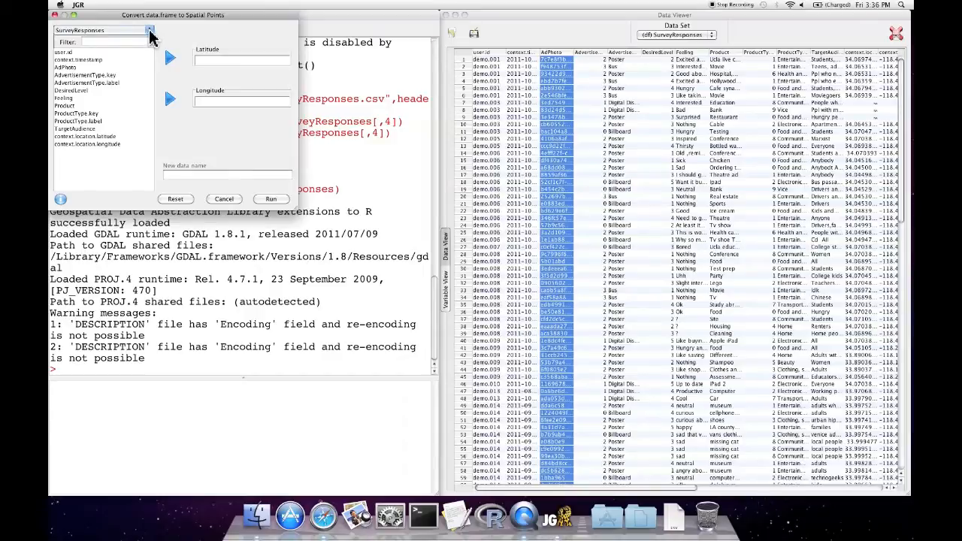
pyautogui.click(112, 137)
pyautogui.click(169, 60)
pyautogui.click(121, 137)
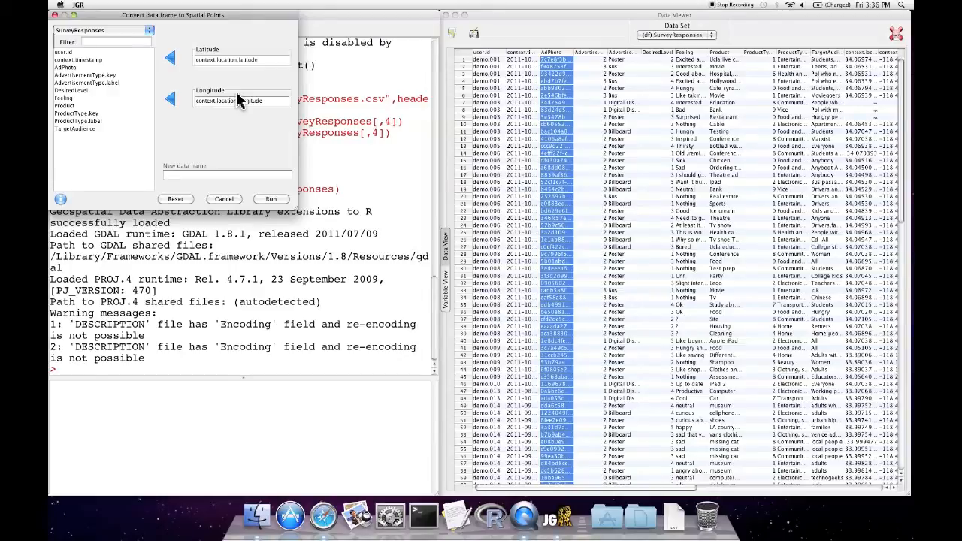
pyautogui.click(270, 199)
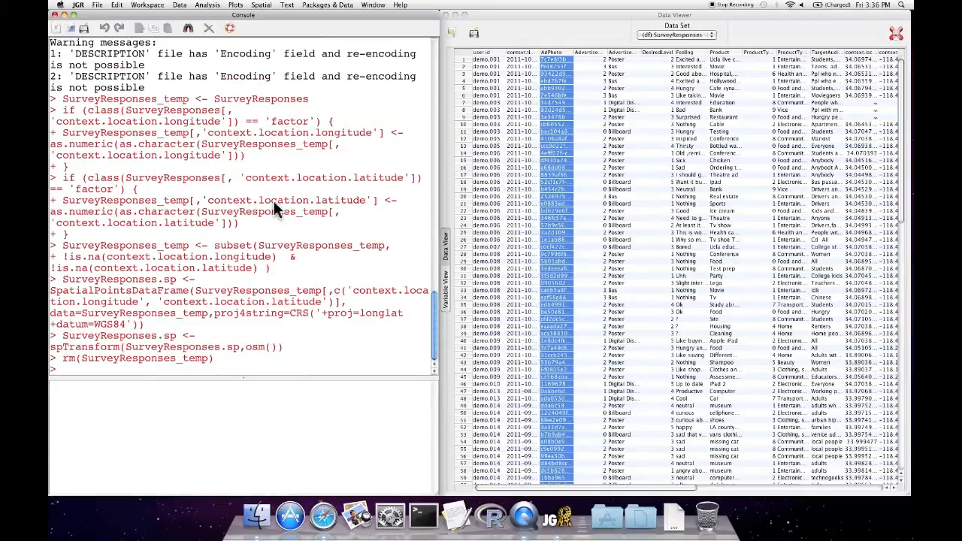
# Open the Spatial Plot Builder and add a Colored points layer coloured by DesiredLevel
pyautogui.click(261, 5)
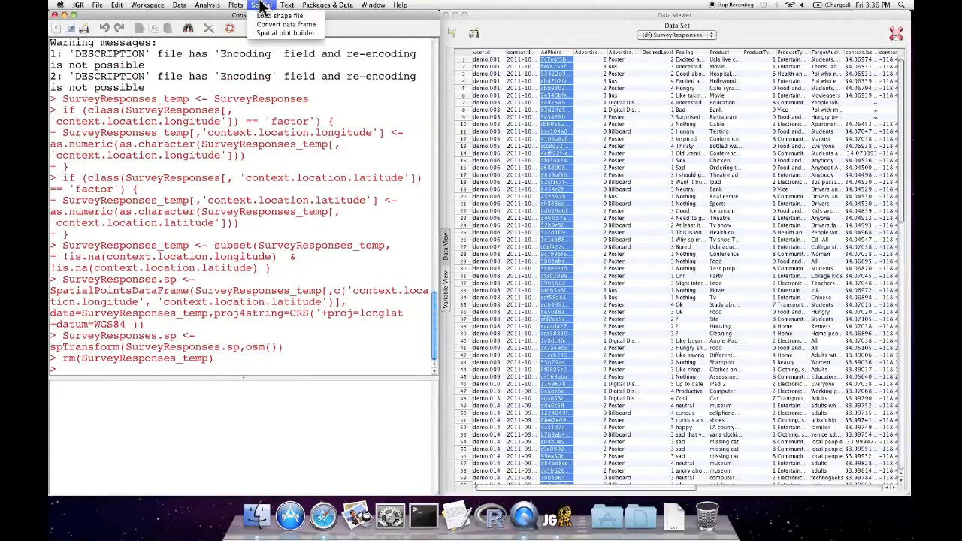
pyautogui.click(265, 33)
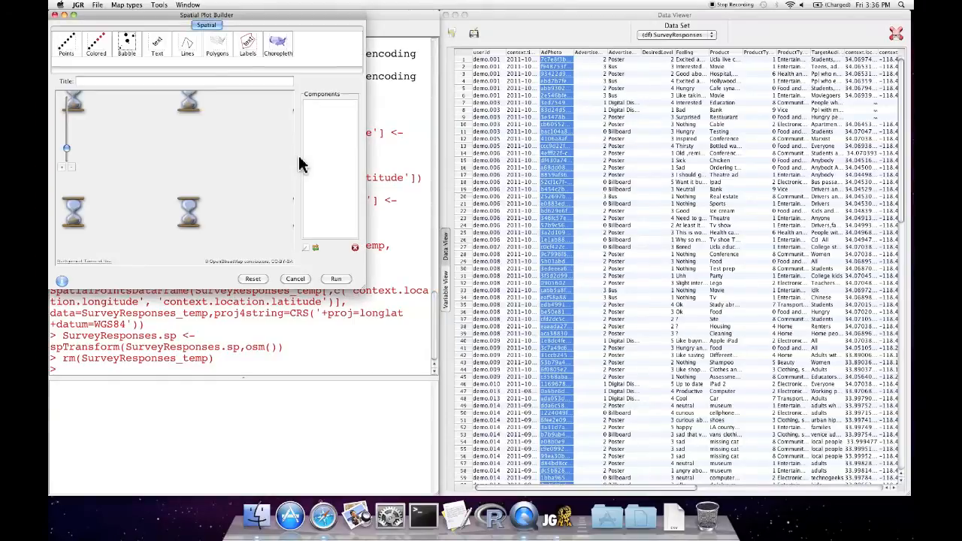
pyautogui.moveTo(185, 13); pyautogui.dragTo(388, 13)
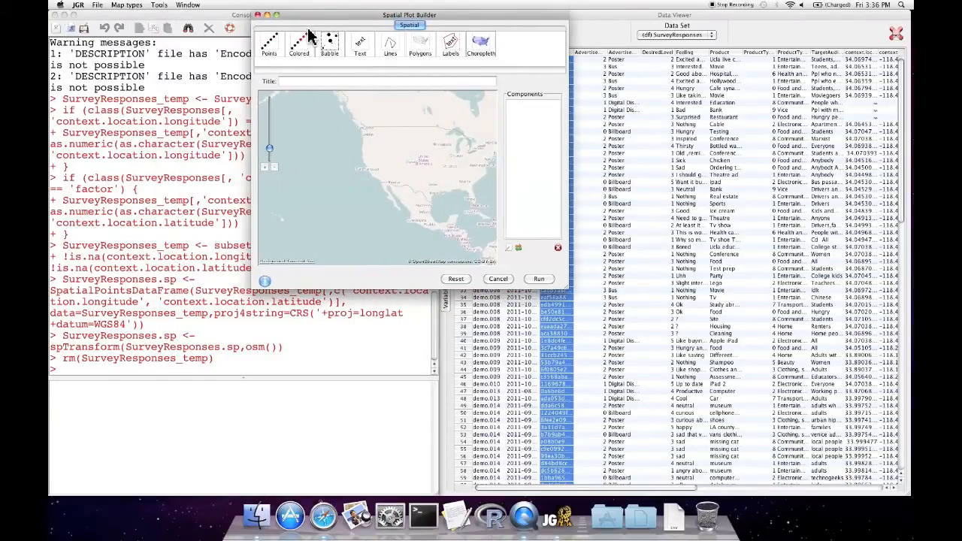
pyautogui.click(304, 42)
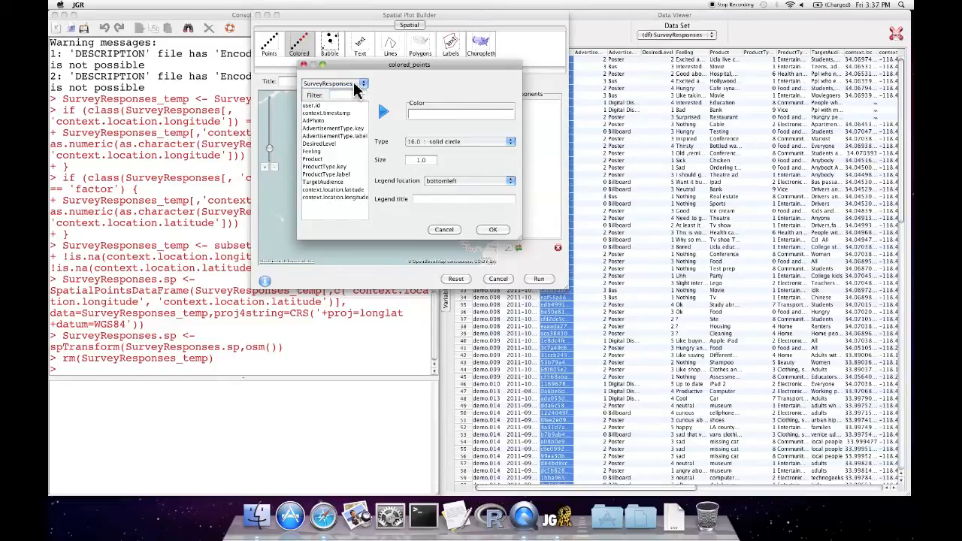
pyautogui.click(366, 84)
pyautogui.click(361, 85)
pyautogui.click(320, 158)
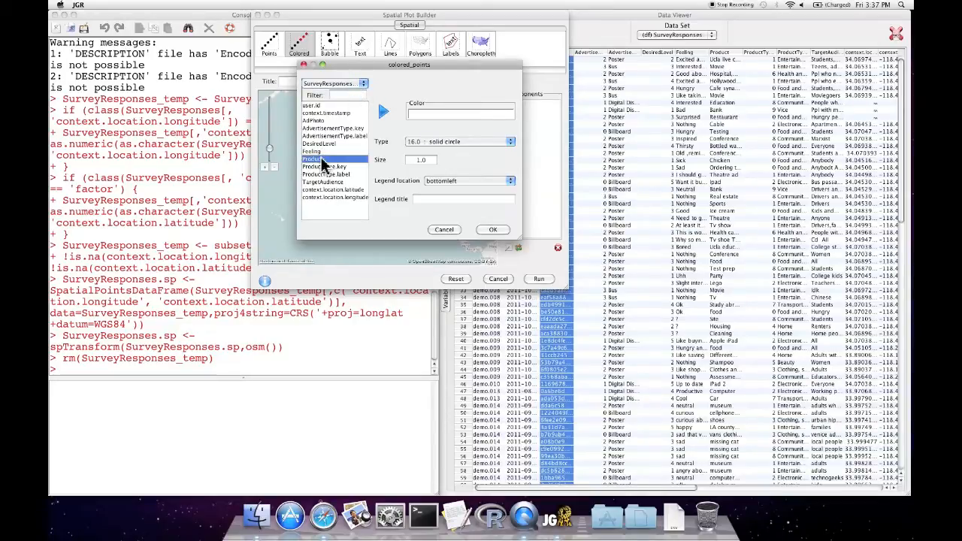
pyautogui.click(383, 111)
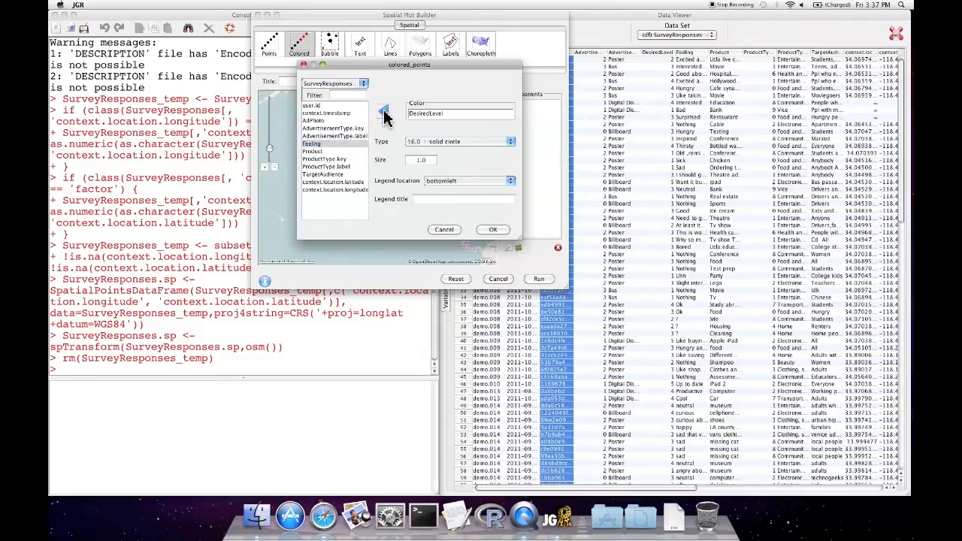
pyautogui.click(490, 229)
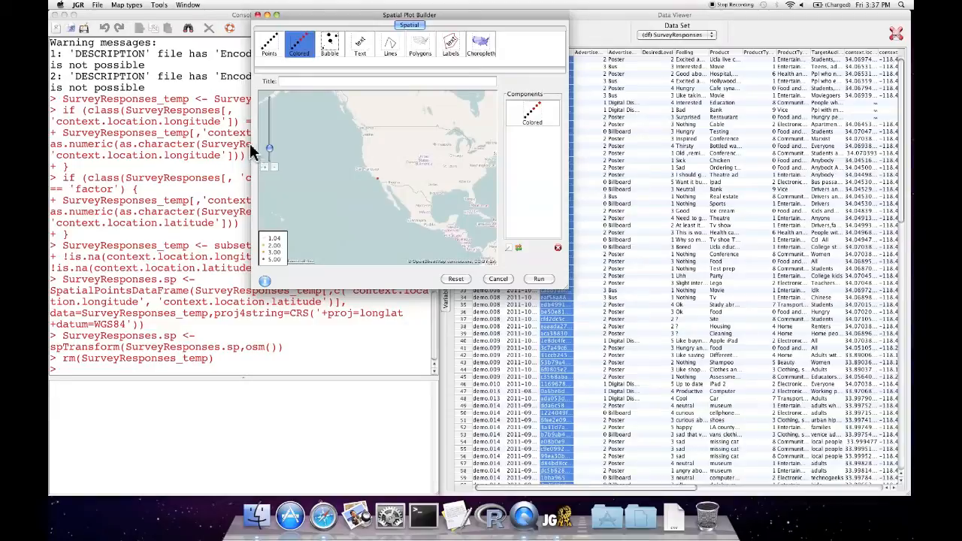
# Zoom and pan the map preview to the Los Angeles area
pyautogui.moveTo(272, 147); pyautogui.dragTo(271, 145)
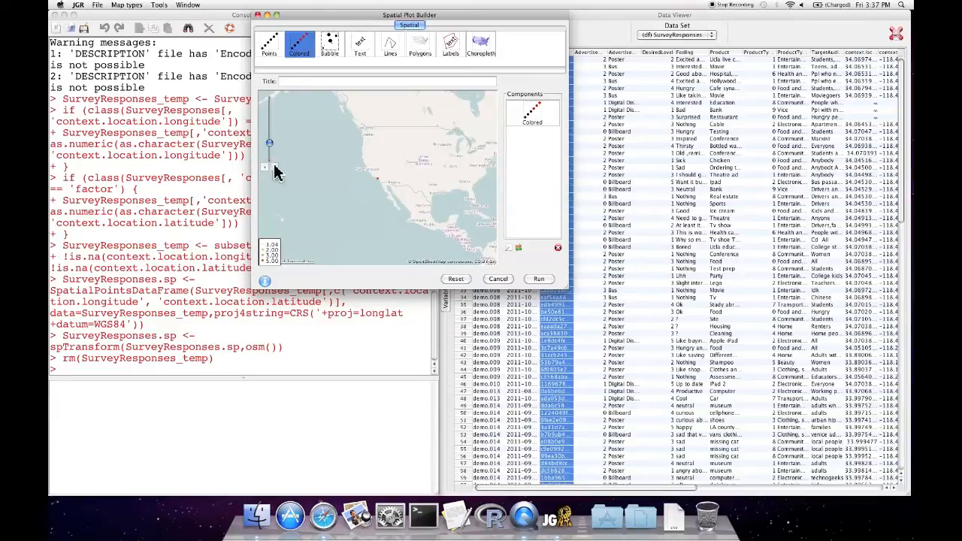
pyautogui.click(265, 168)
pyautogui.click(266, 169)
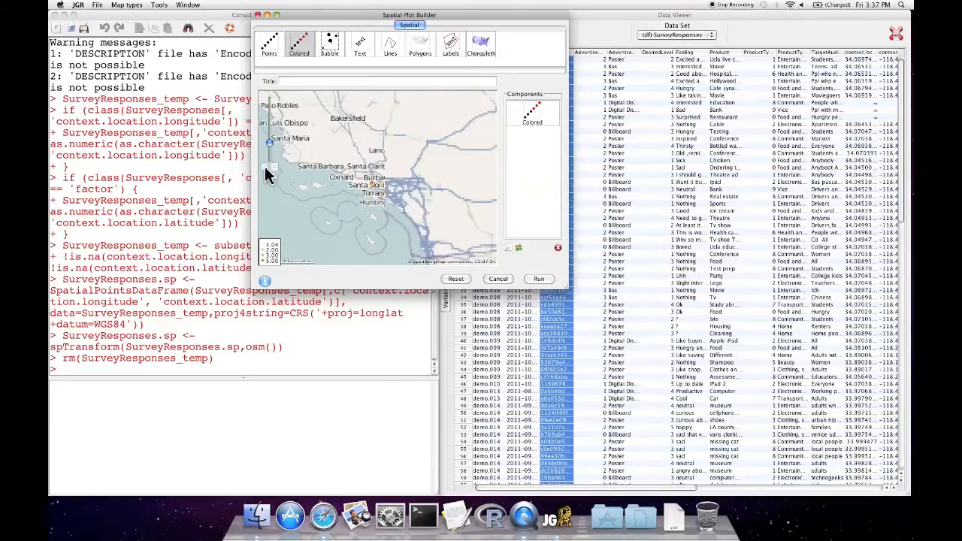
pyautogui.click(265, 168)
pyautogui.click(266, 168)
pyautogui.click(265, 169)
pyautogui.moveTo(338, 187); pyautogui.dragTo(339, 161)
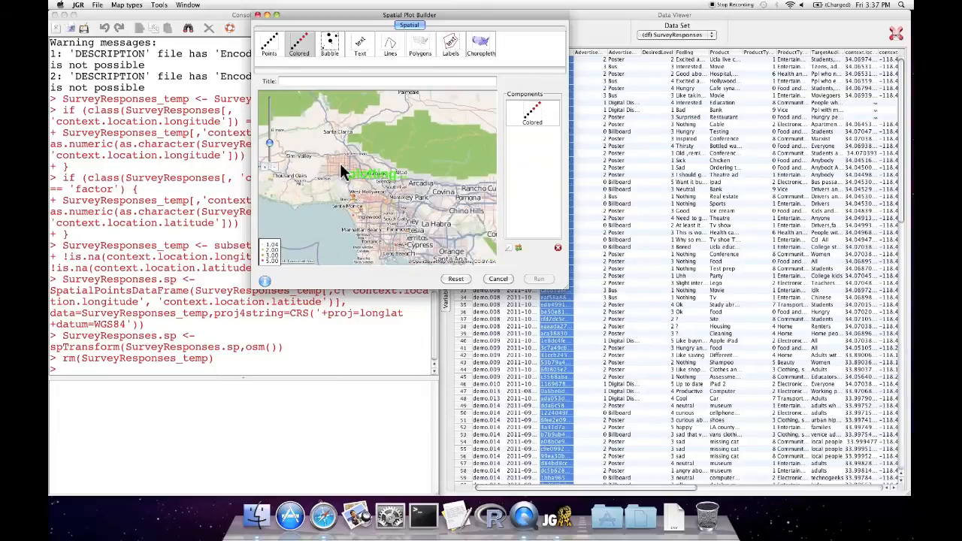
pyautogui.click(263, 166)
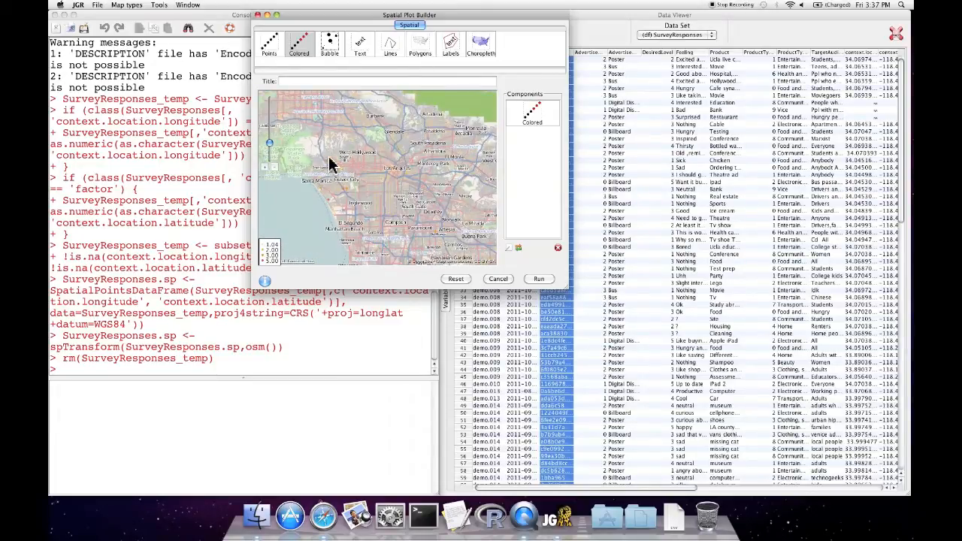
# Reopen the Colored layer's settings and apply them again
pyautogui.click(526, 120)
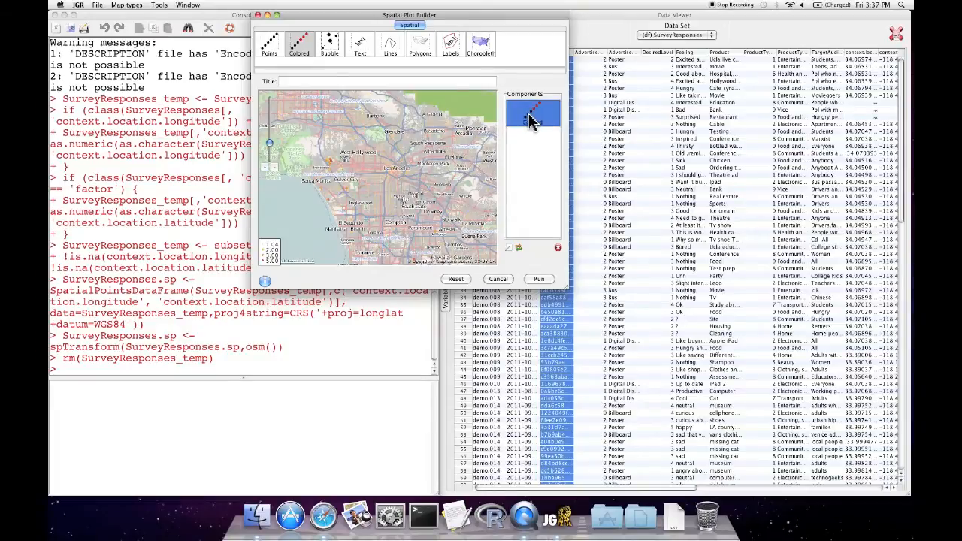
pyautogui.doubleClick(530, 120)
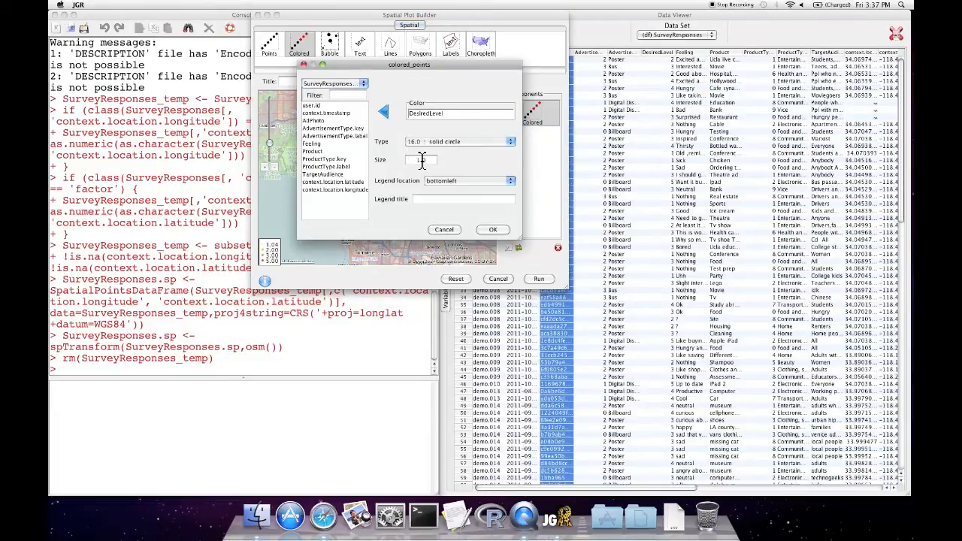
pyautogui.click(492, 229)
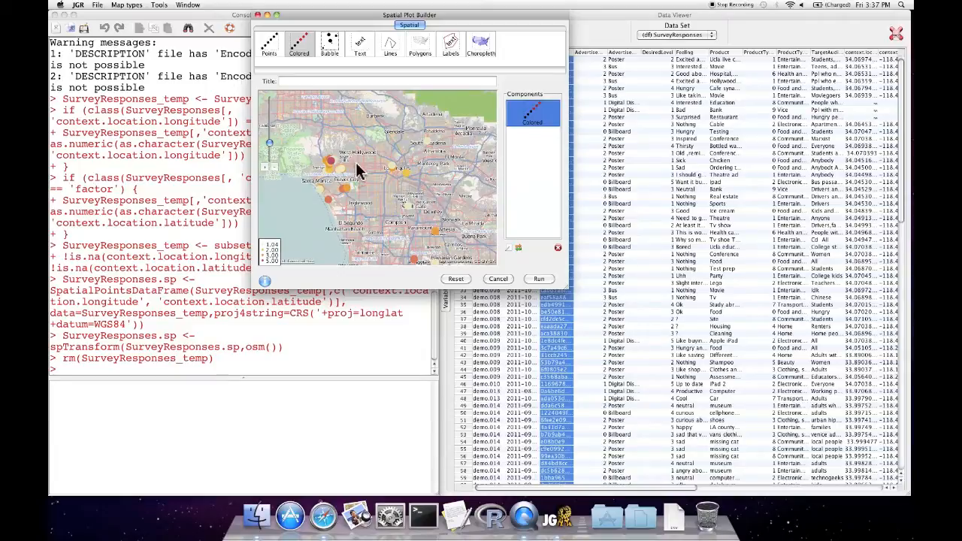
# Run the spatial plot of coloured survey points on the map, then close the resulting plot window
pyautogui.click(540, 280)
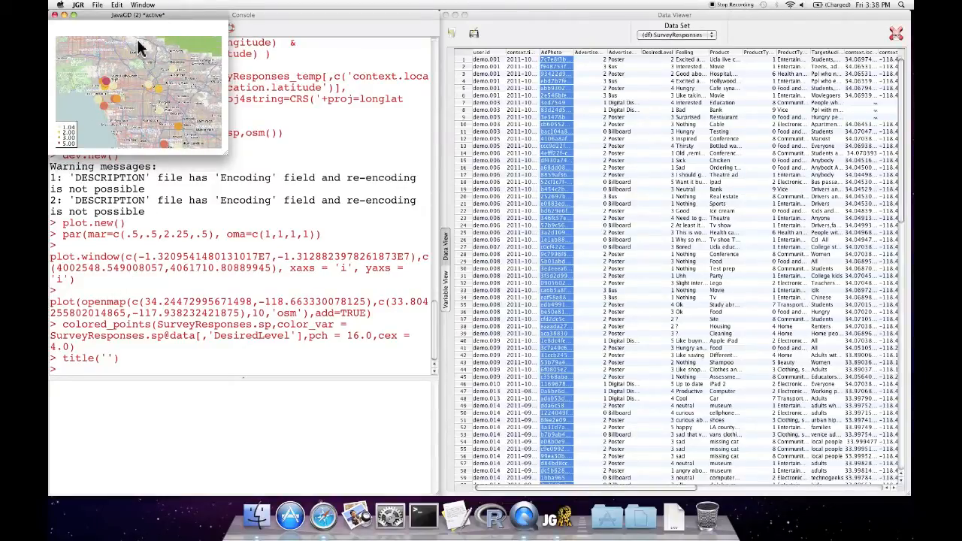
pyautogui.click(99, 6)
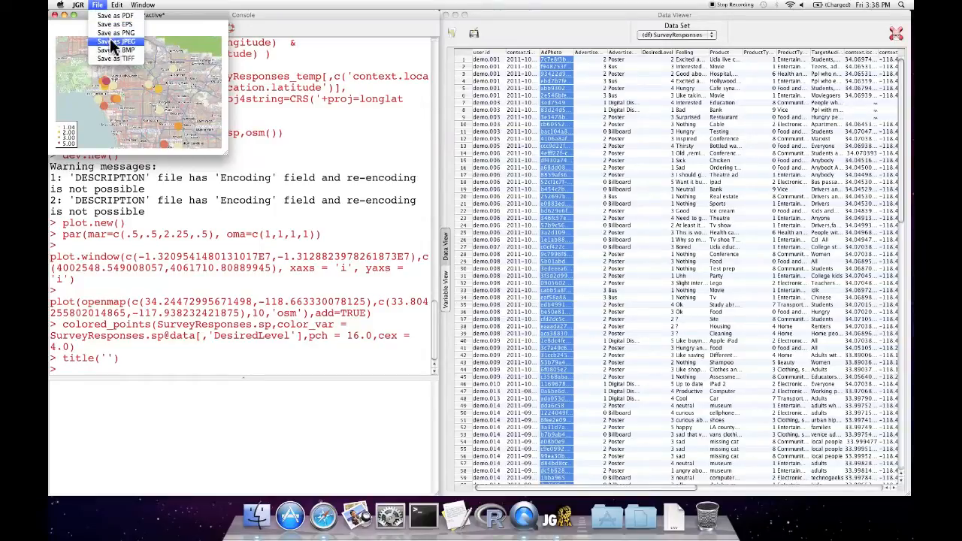
pyautogui.click(101, 4)
pyautogui.moveTo(101, 14); pyautogui.dragTo(127, 14)
pyautogui.click(80, 15)
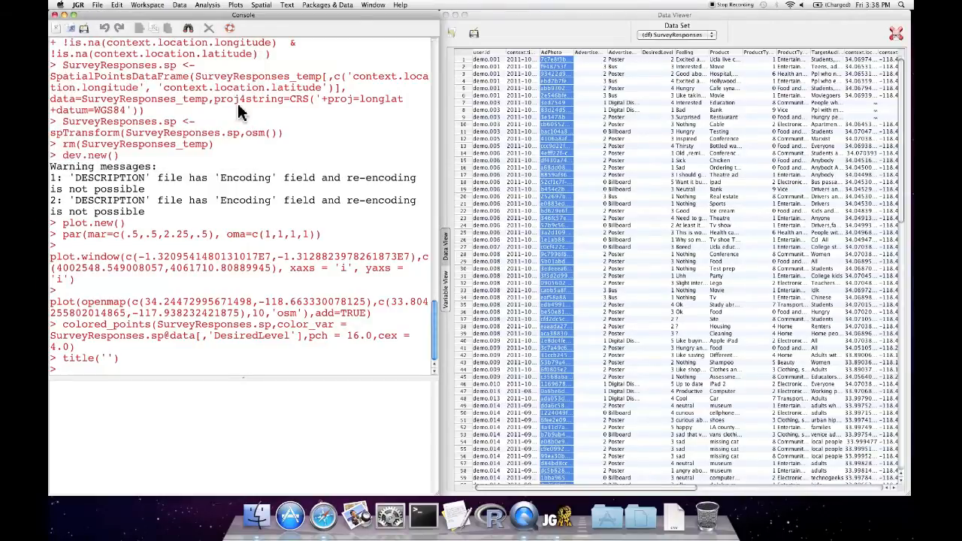
# Extract a text corpus from the Feeling variable of SurveyResponses and save it as Feeling.corpus
pyautogui.click(293, 6)
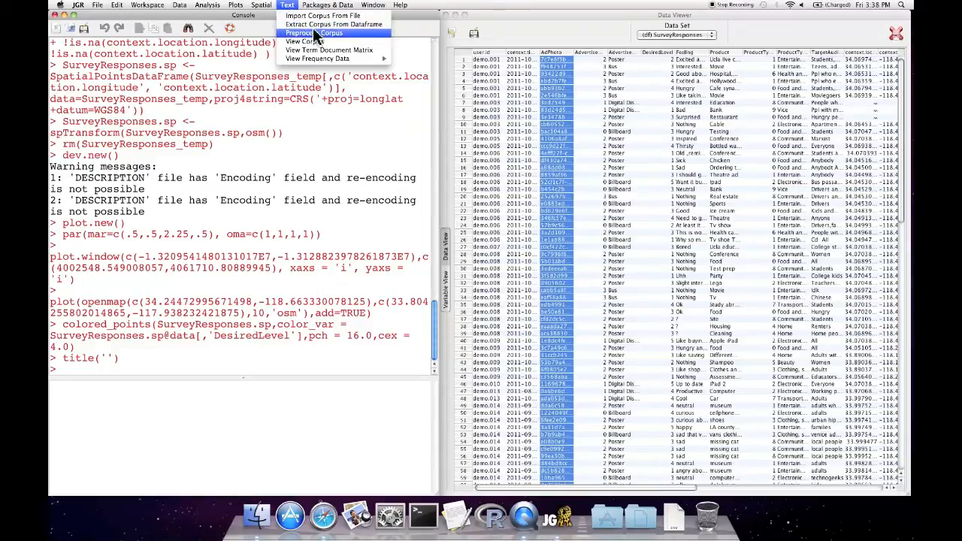
pyautogui.click(360, 25)
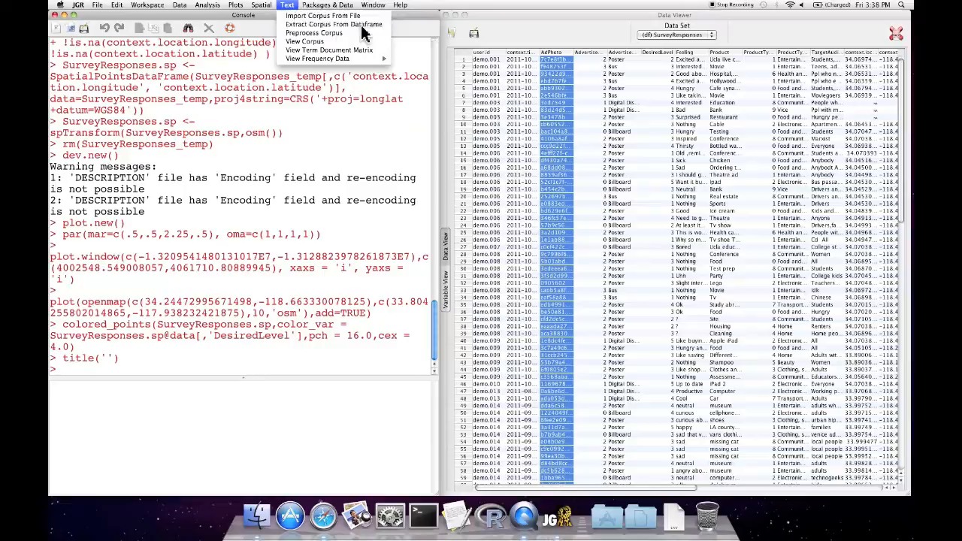
pyautogui.click(288, 193)
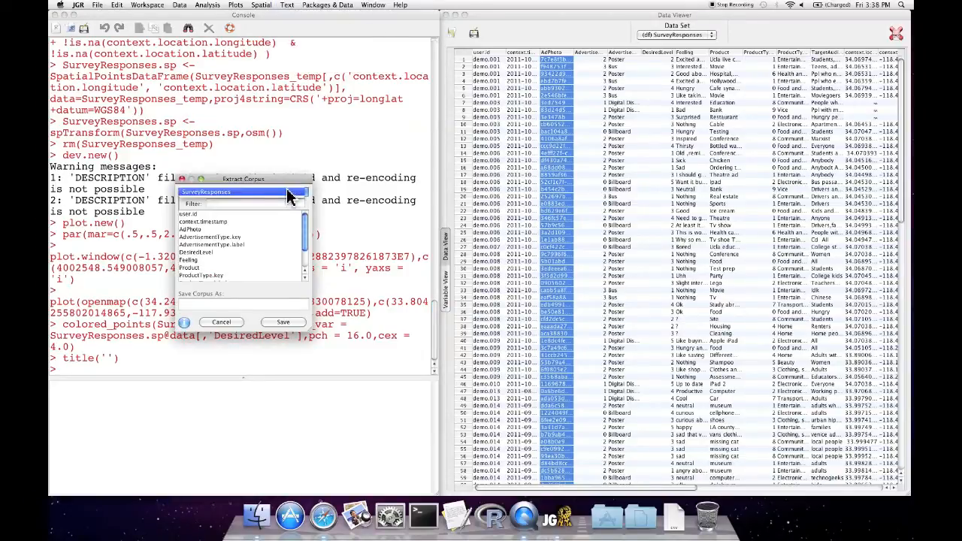
pyautogui.click(227, 193)
pyautogui.moveTo(305, 246); pyautogui.dragTo(306, 266)
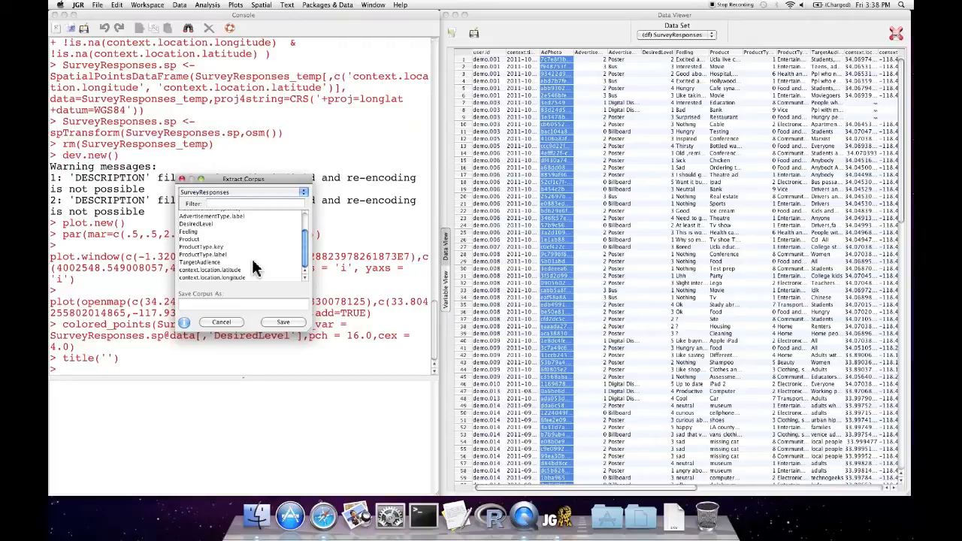
pyautogui.click(195, 233)
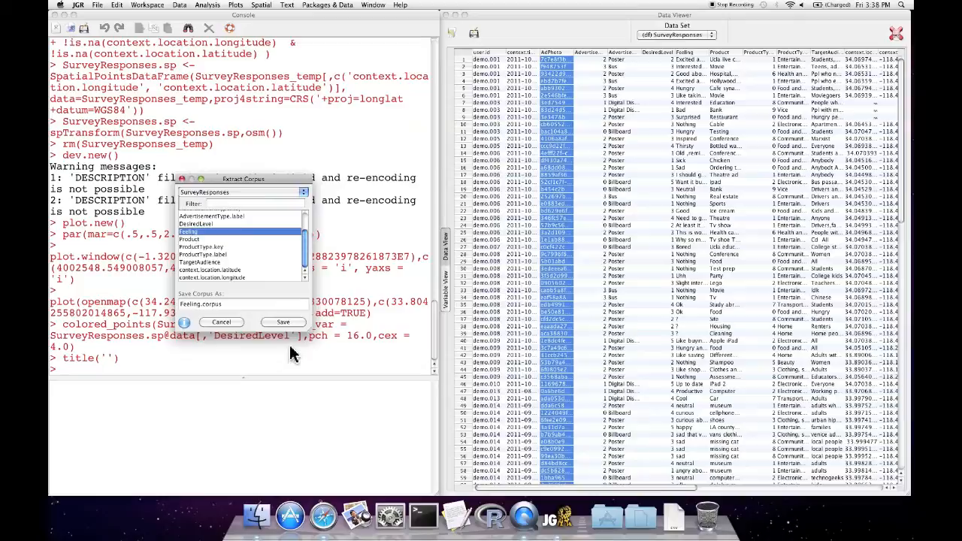
pyautogui.click(283, 323)
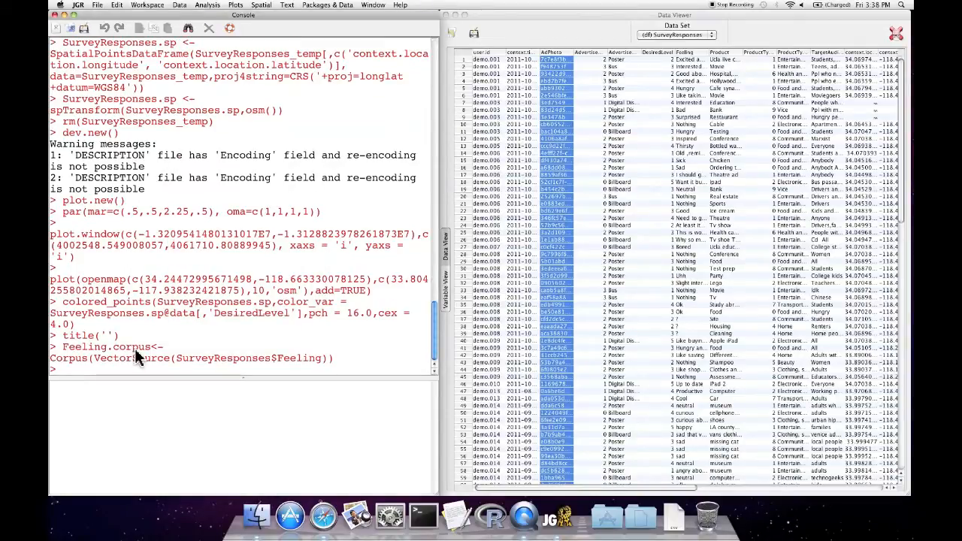
# Display the term frequencies of Feeling.corpus as a word cloud
pyautogui.click(291, 5)
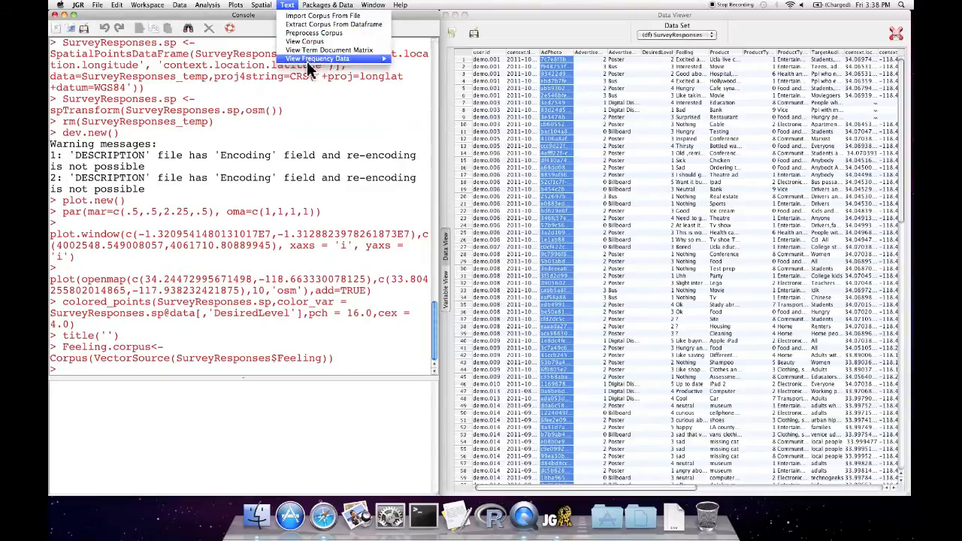
pyautogui.moveTo(310, 68)
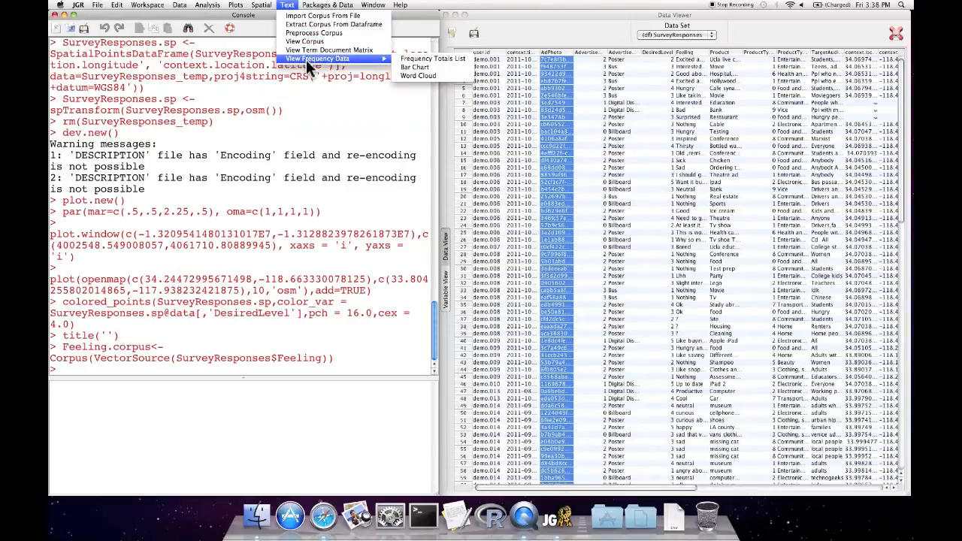
pyautogui.click(421, 76)
pyautogui.click(300, 337)
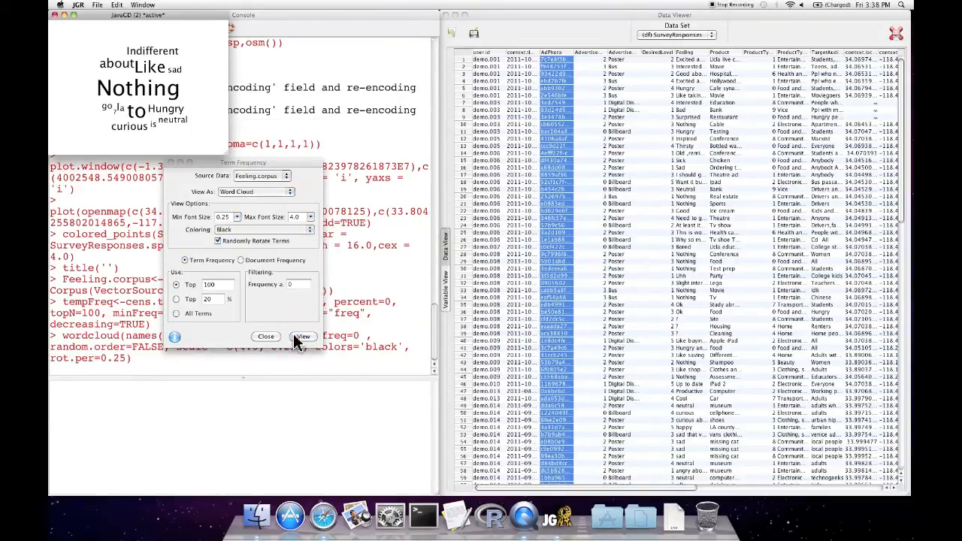
pyautogui.click(298, 339)
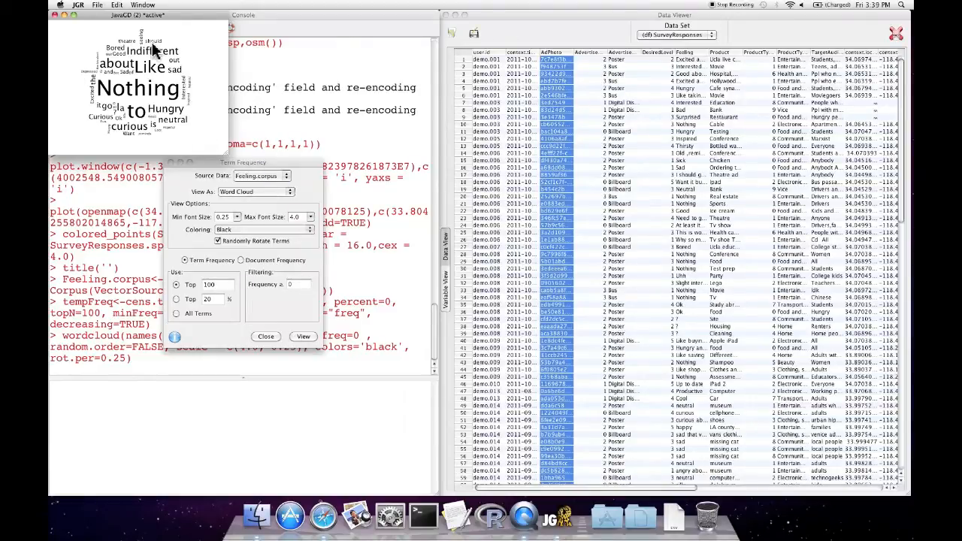
# Close the Term Frequency dialog and the word cloud plot window
pyautogui.click(93, 3)
pyautogui.click(94, 3)
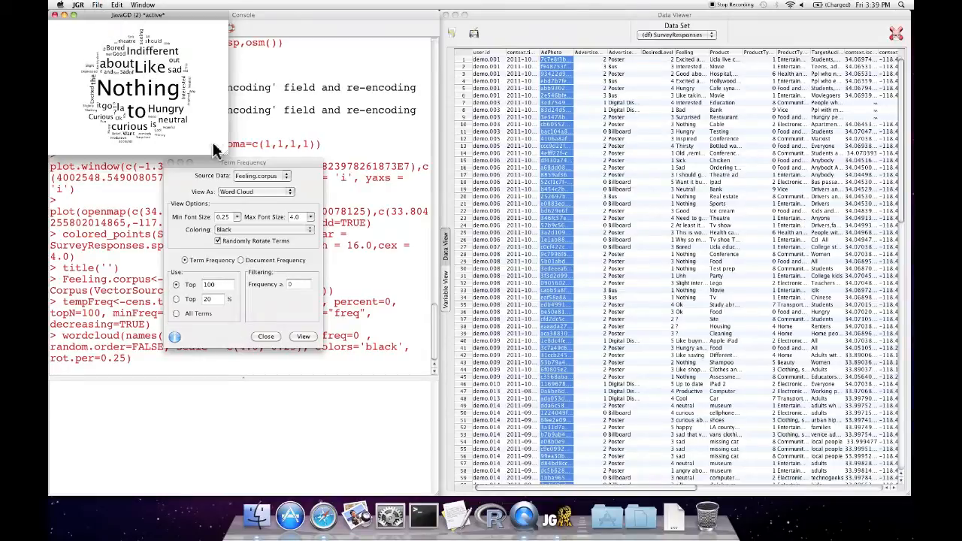
pyautogui.click(217, 167)
pyautogui.click(269, 336)
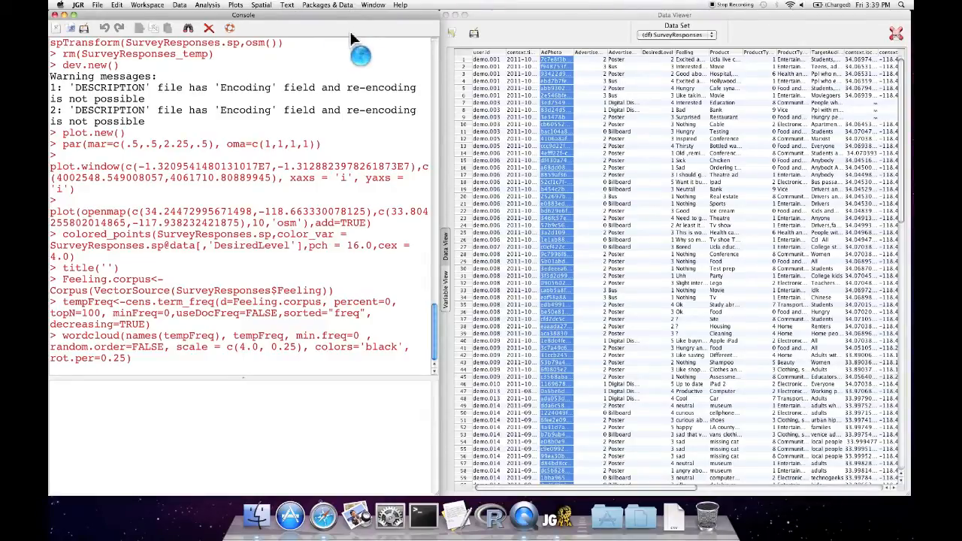
pyautogui.click(324, 6)
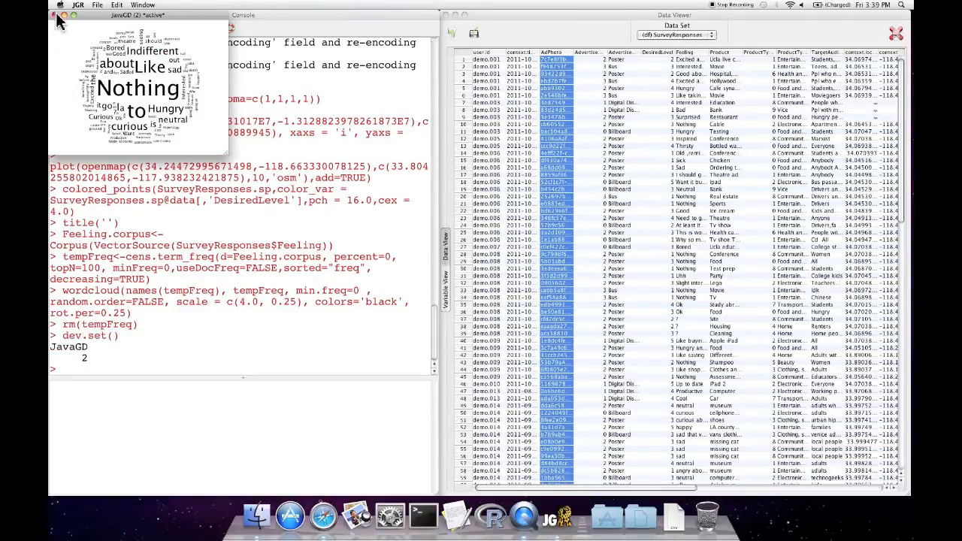
pyautogui.moveTo(96, 21); pyautogui.dragTo(153, 21)
pyautogui.click(112, 15)
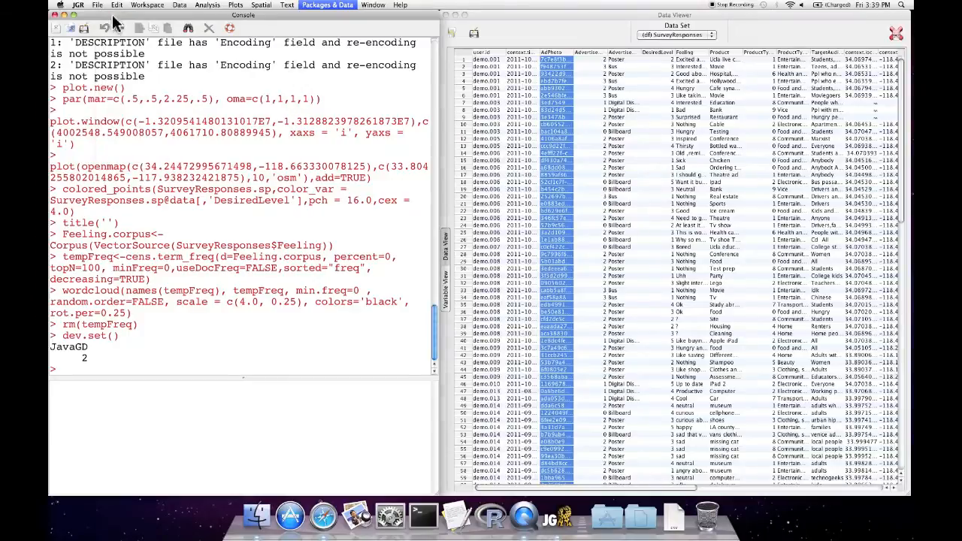
pyautogui.click(328, 5)
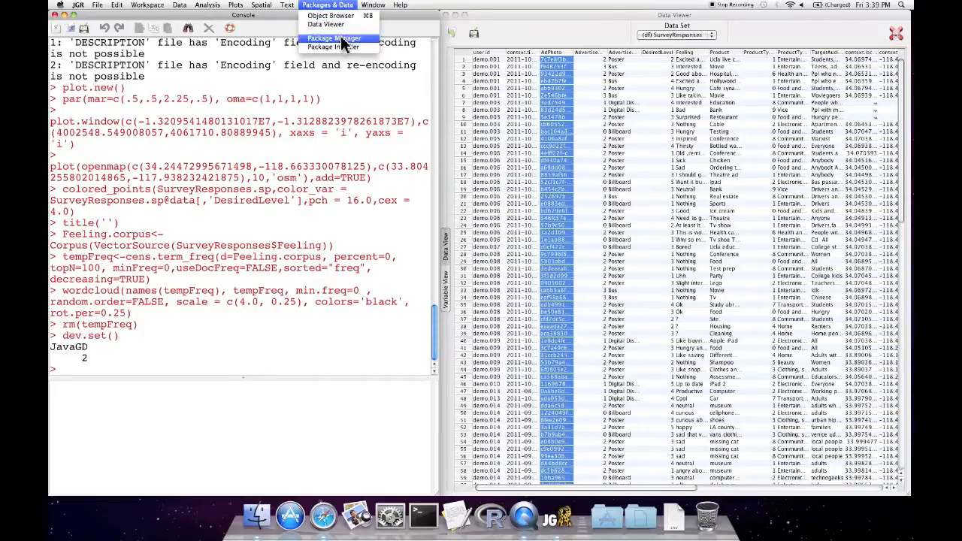
pyautogui.click(344, 8)
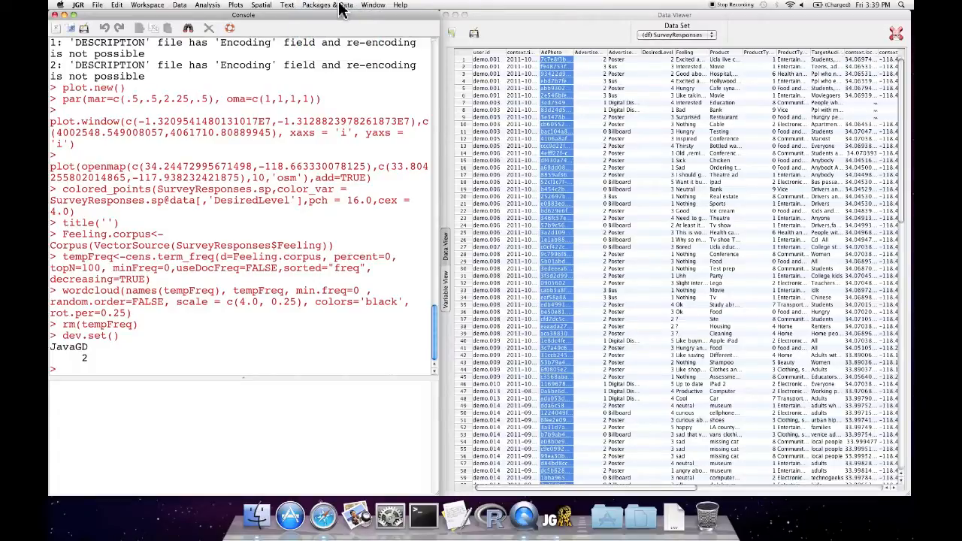
pyautogui.click(373, 5)
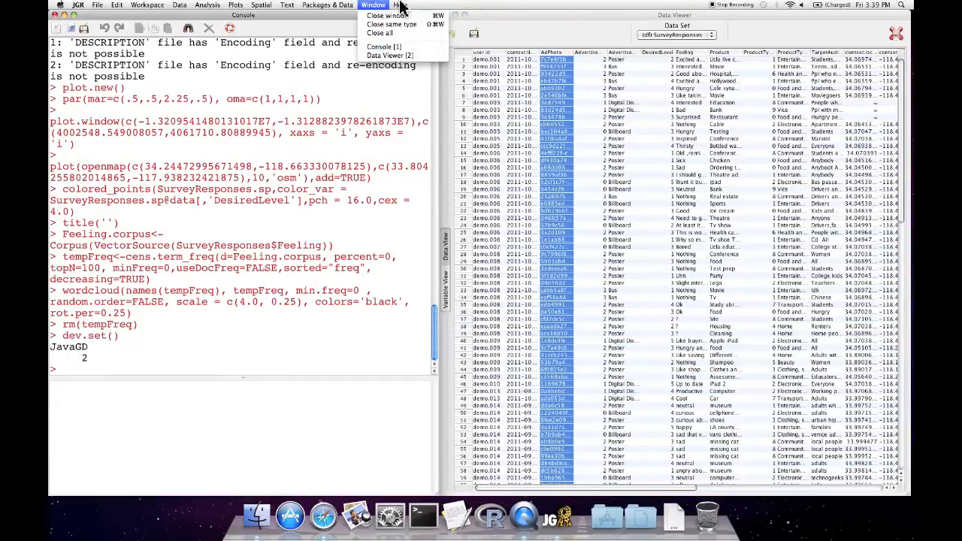
pyautogui.moveTo(403, 6)
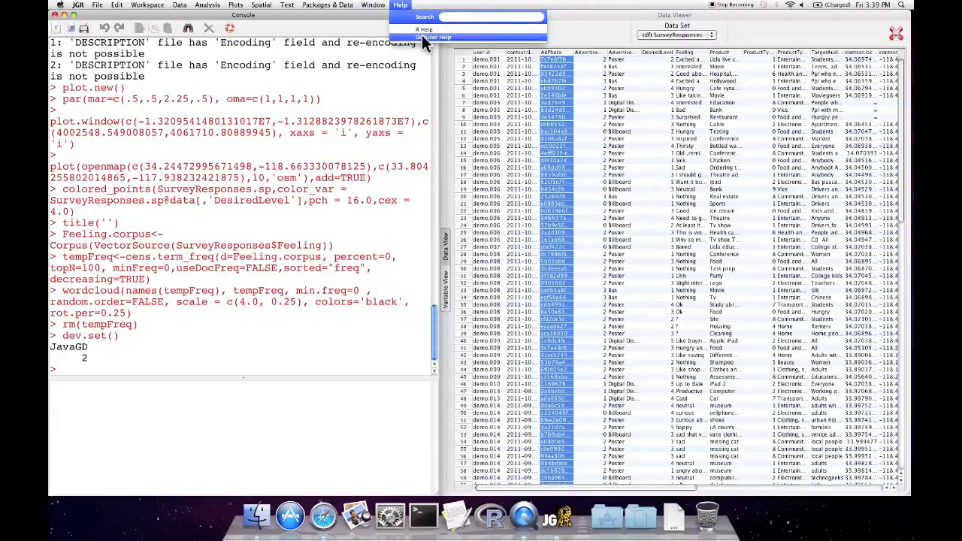
pyautogui.click(399, 7)
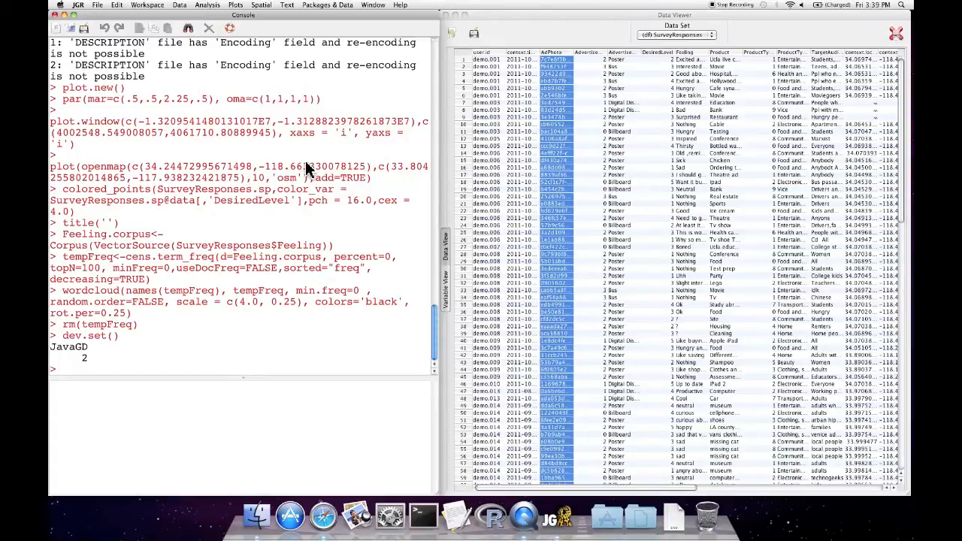
# Quit JGR without saving the workspace
pyautogui.click(79, 6)
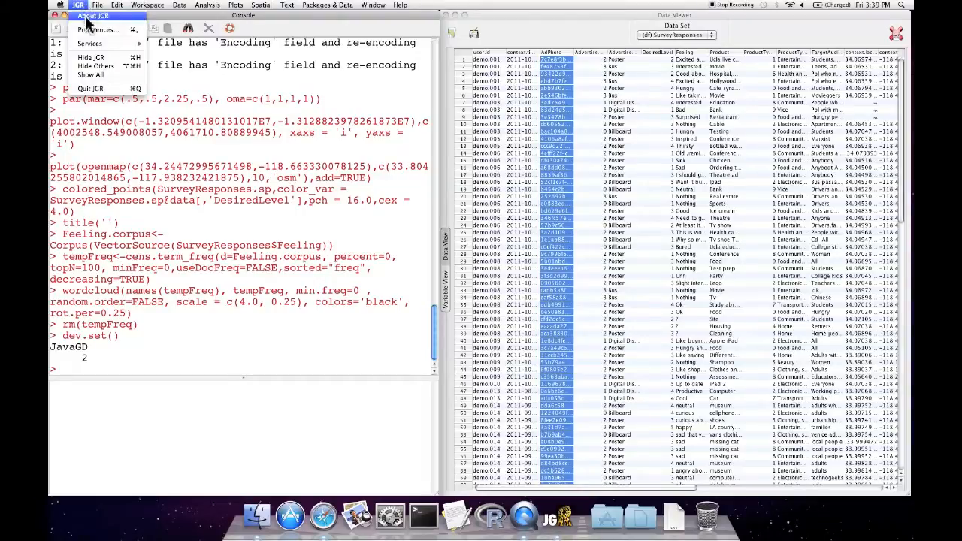
pyautogui.click(105, 89)
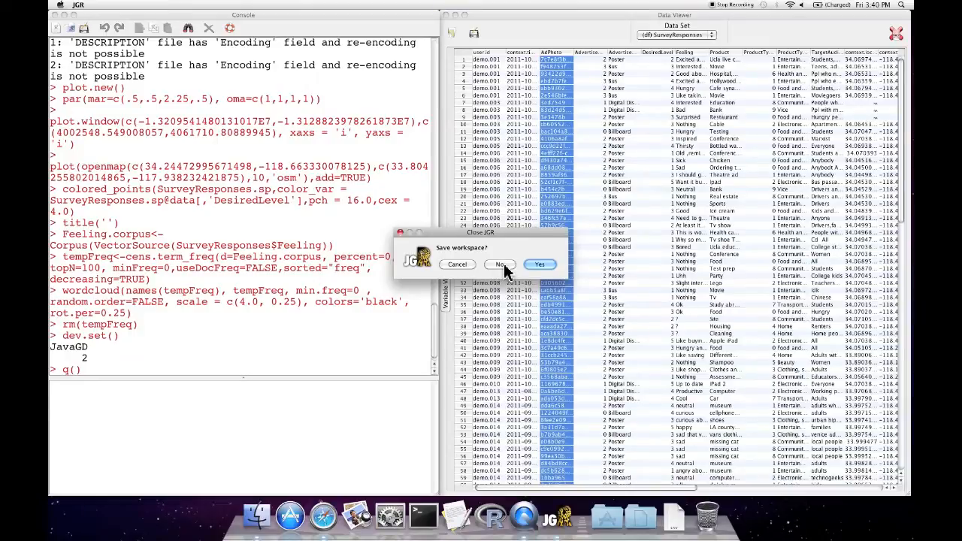
pyautogui.click(503, 264)
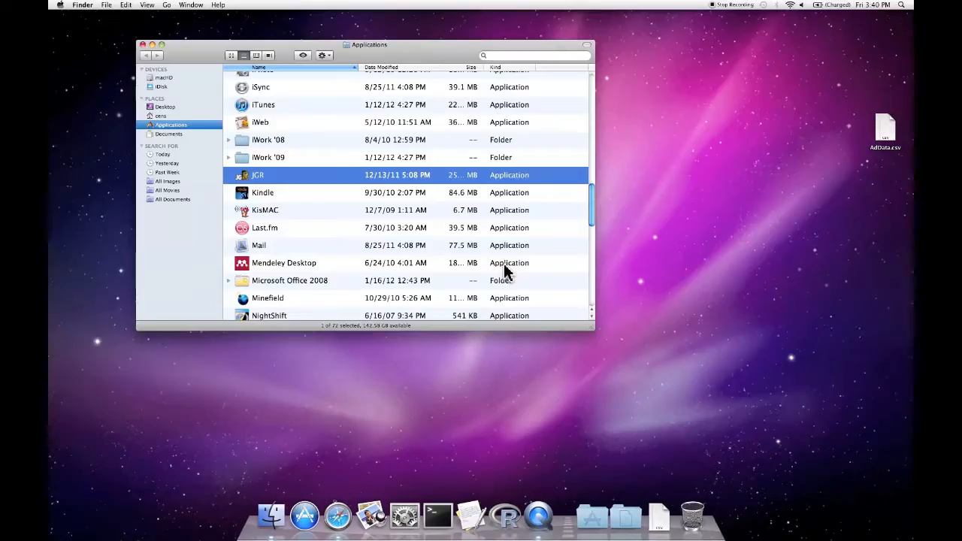